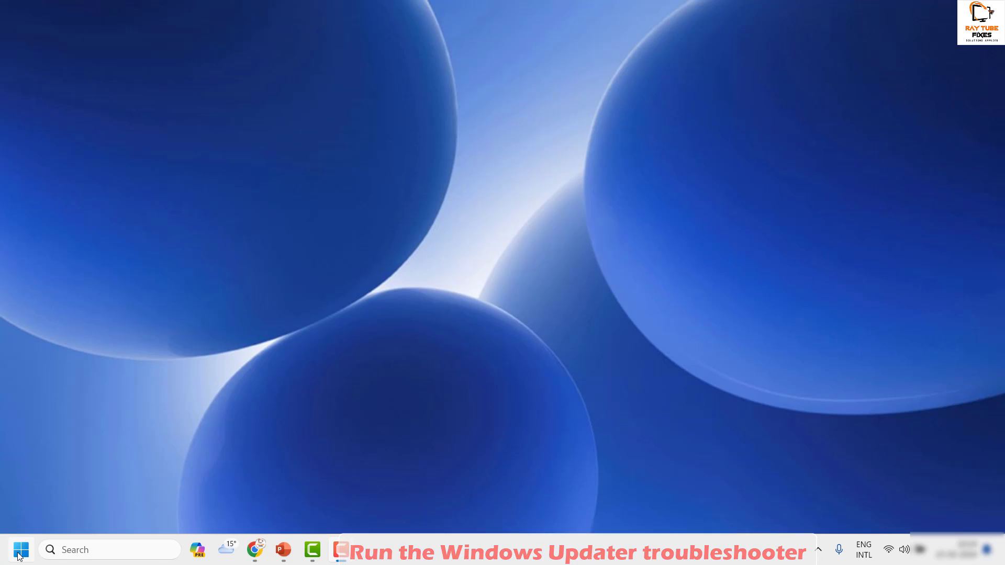
Open the Other troubleshooters page in the System Troubleshoot section of Windows Settings.
right_click(19, 556)
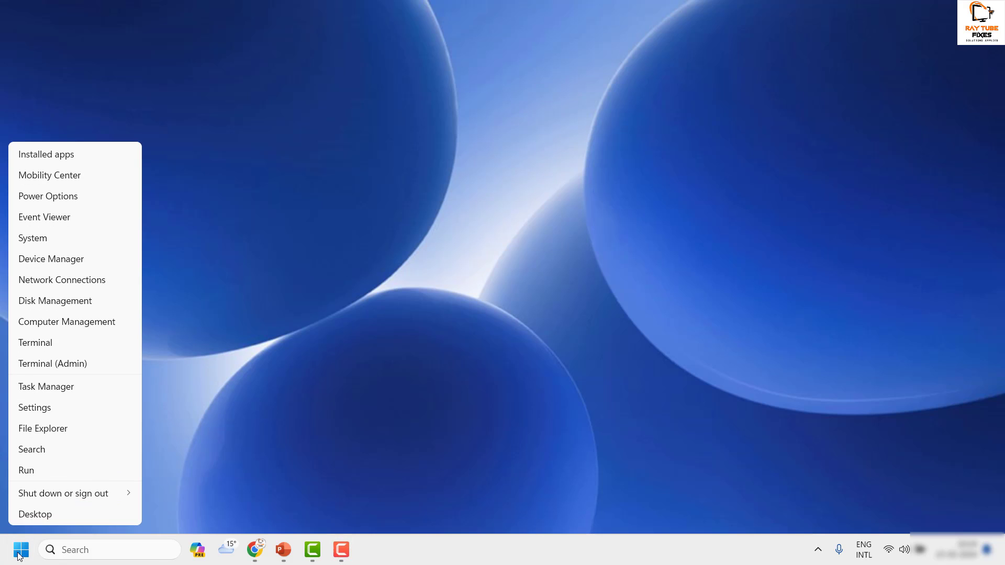
left_click(47, 414)
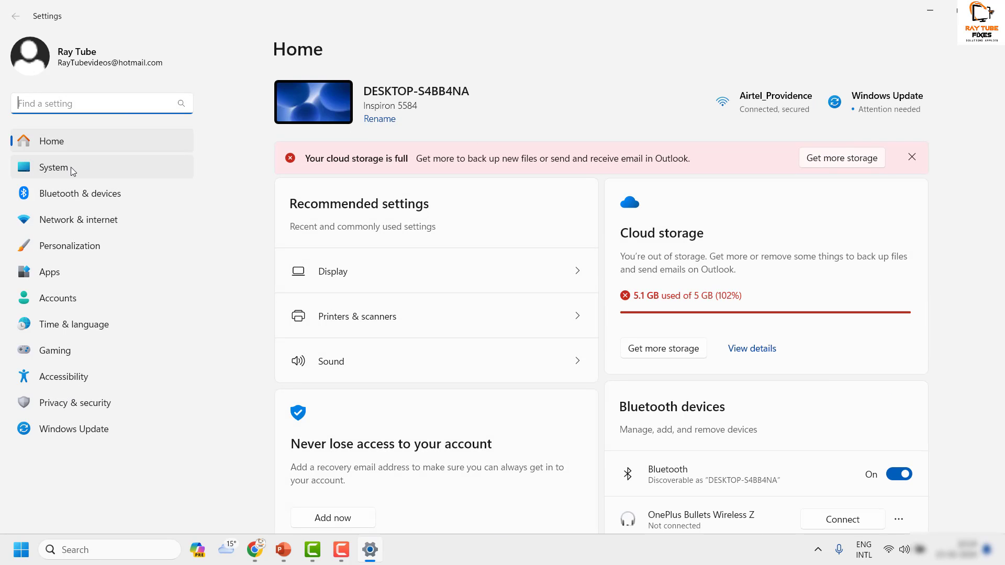
left_click(71, 167)
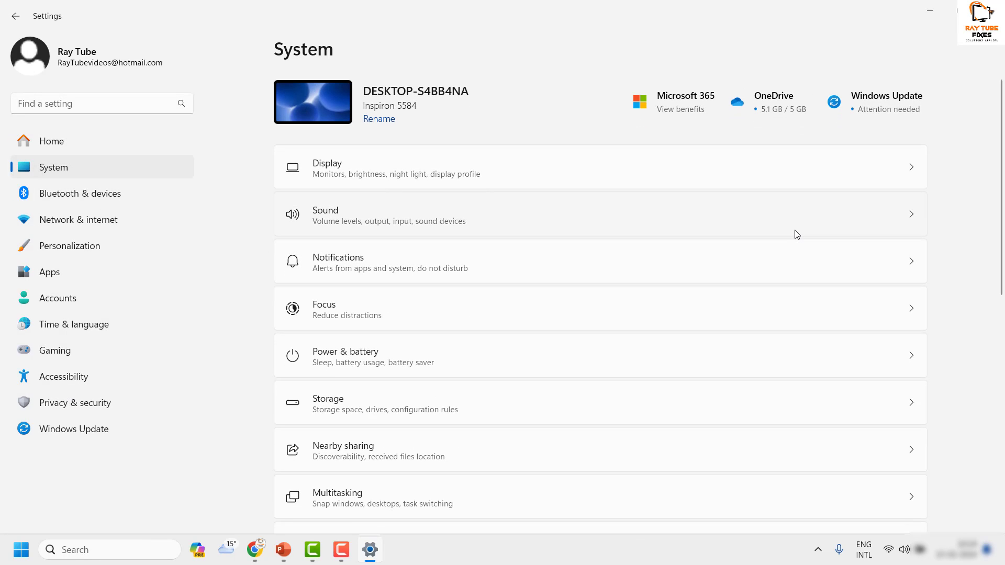
scroll(612, 247, "down", 5)
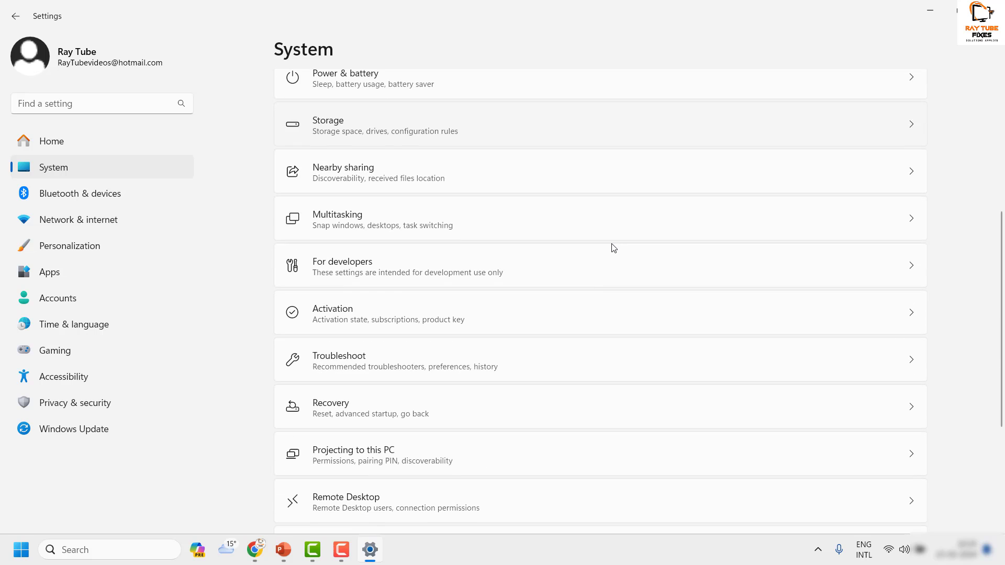
scroll(375, 356, "down", 3)
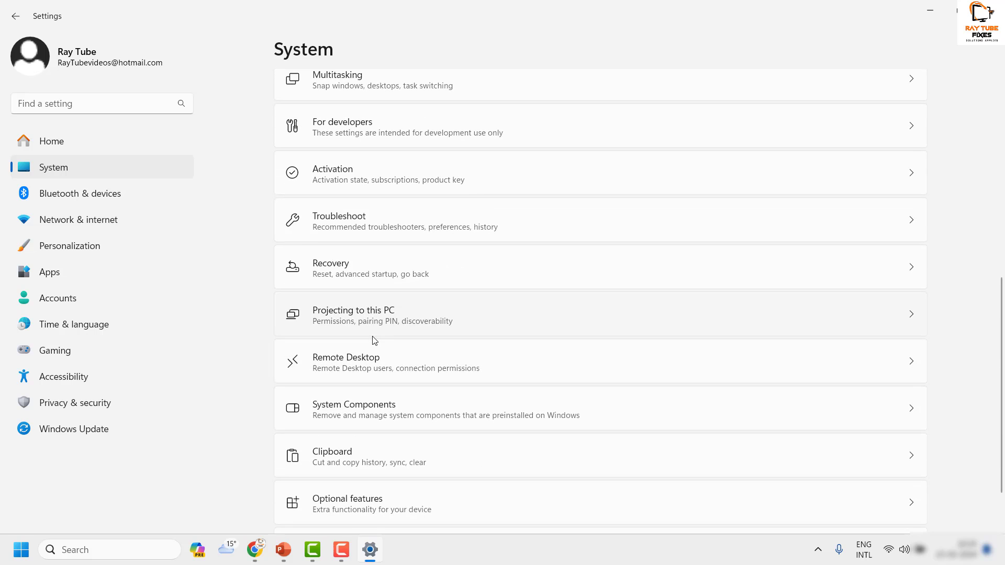
left_click(345, 225)
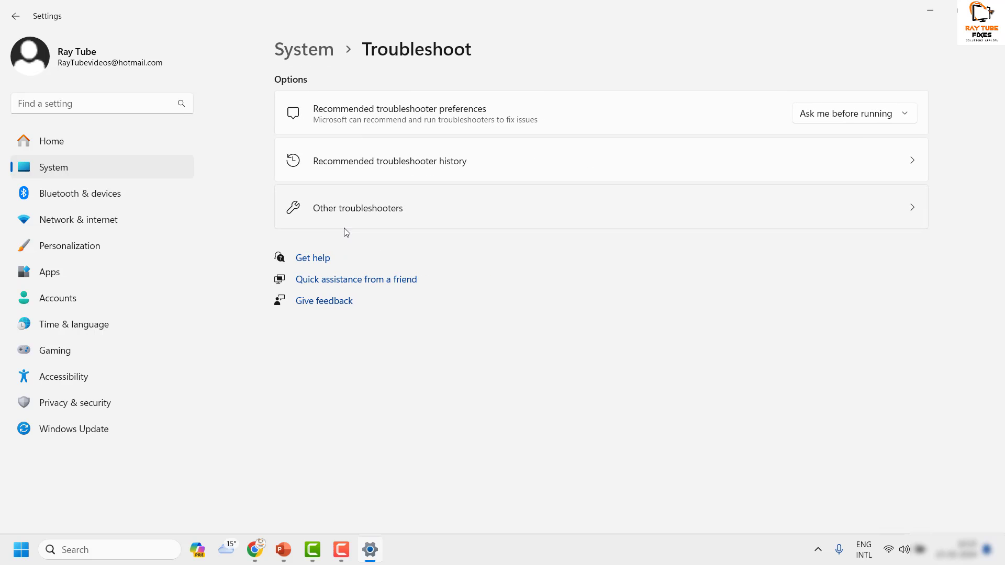
left_click(373, 219)
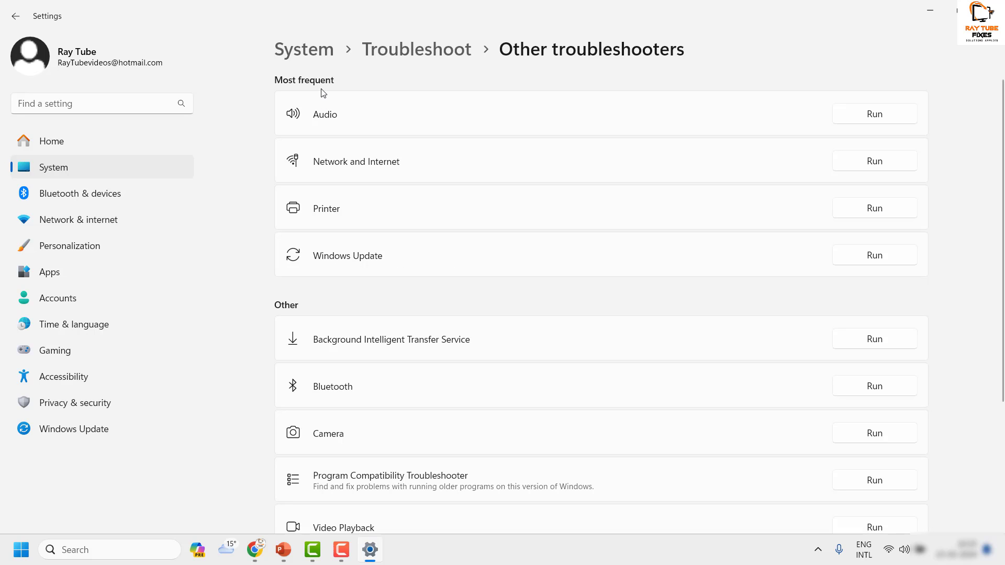
Run the Windows Update troubleshooter past its pending-reboot page, cancel it during problem resolution and close Settings.
scroll(335, 268, "down", 3)
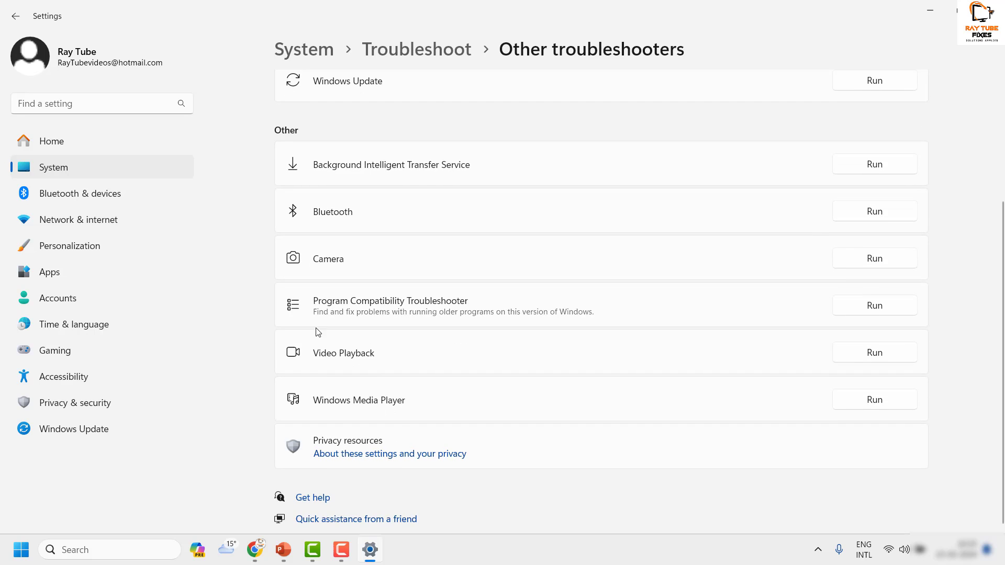
scroll(336, 260, "up", 3)
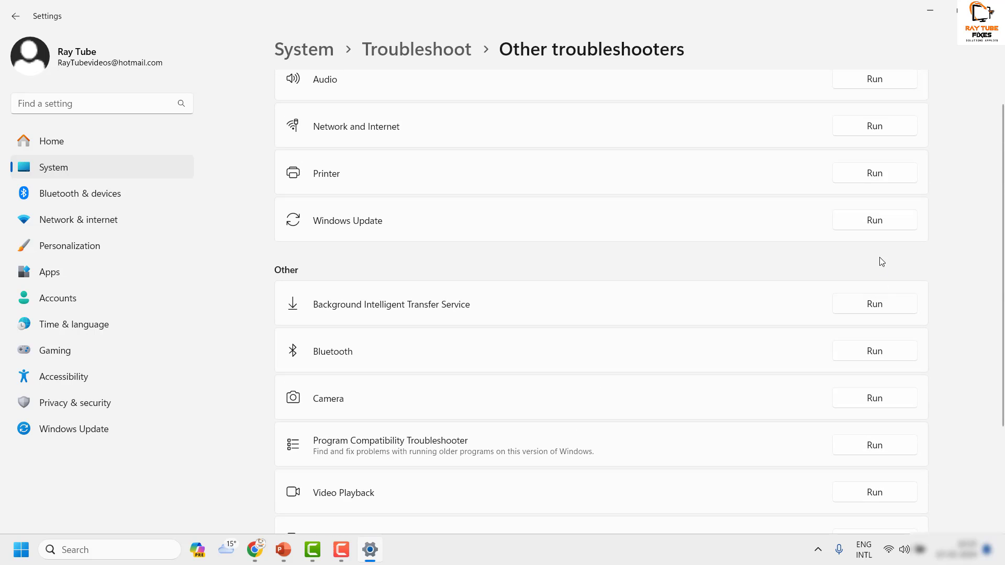
left_click(883, 224)
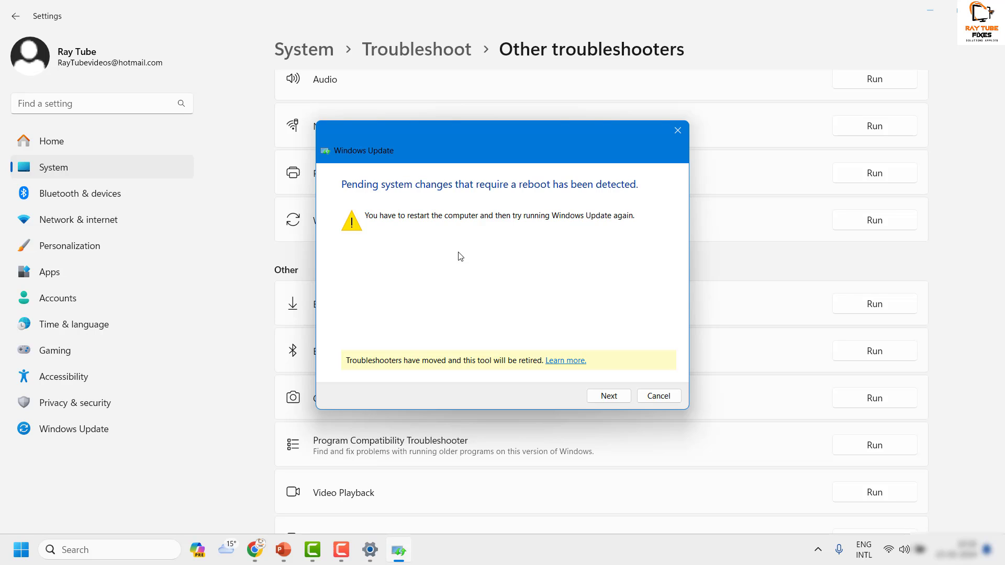
left_click(617, 397)
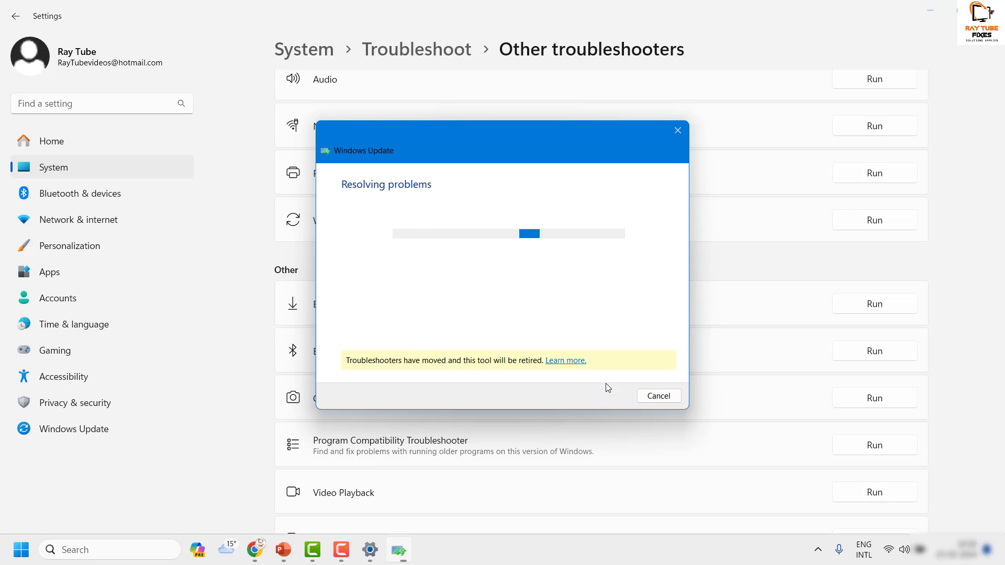
left_click(655, 397)
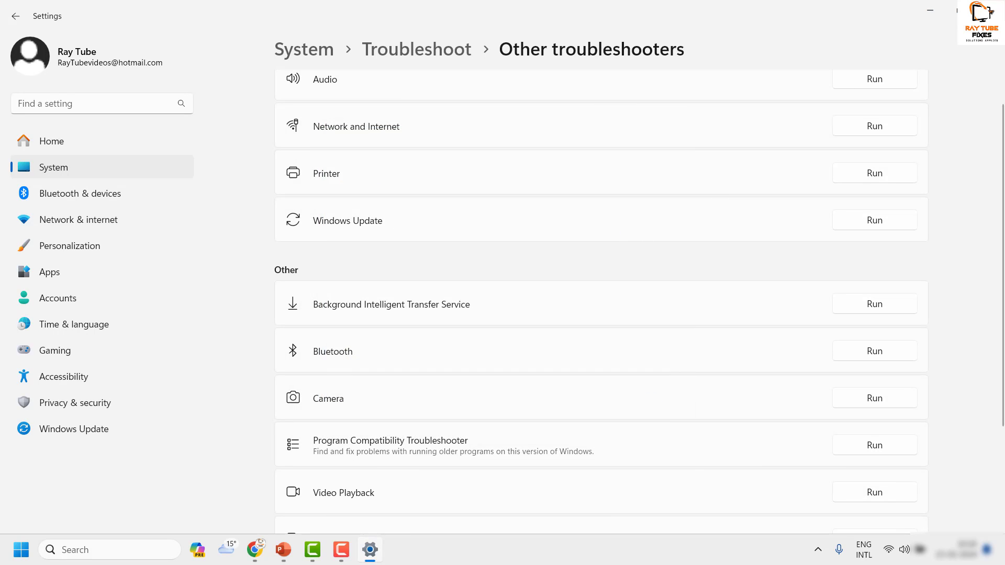
key("alt+F4")
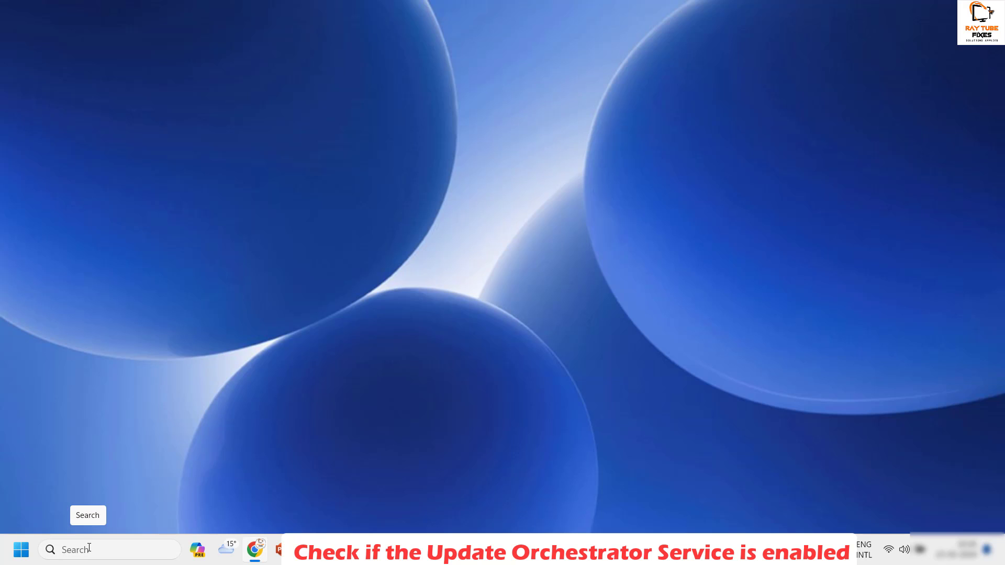
Search Windows for services.msc and open the Services console.
left_click(97, 550)
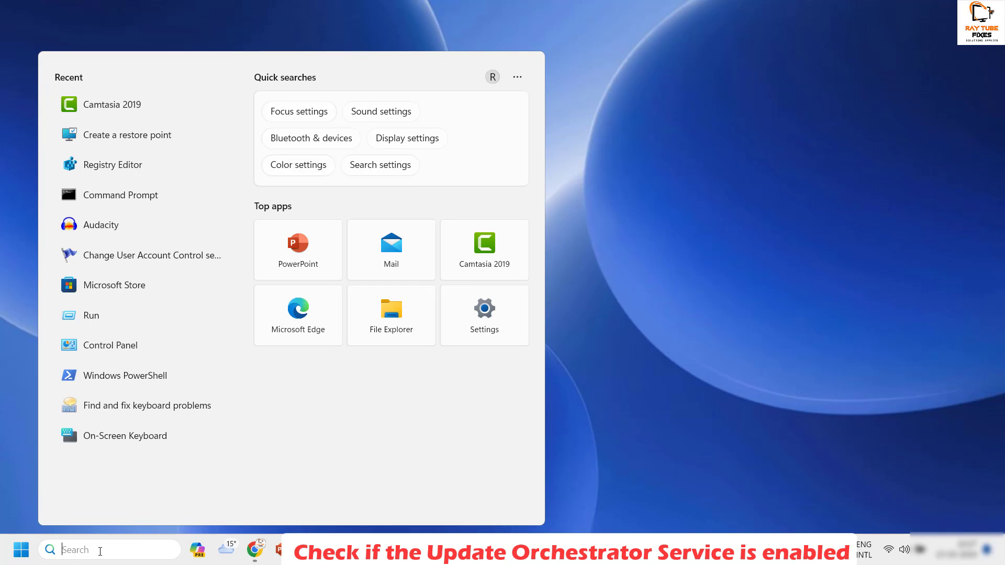
type("services.msc")
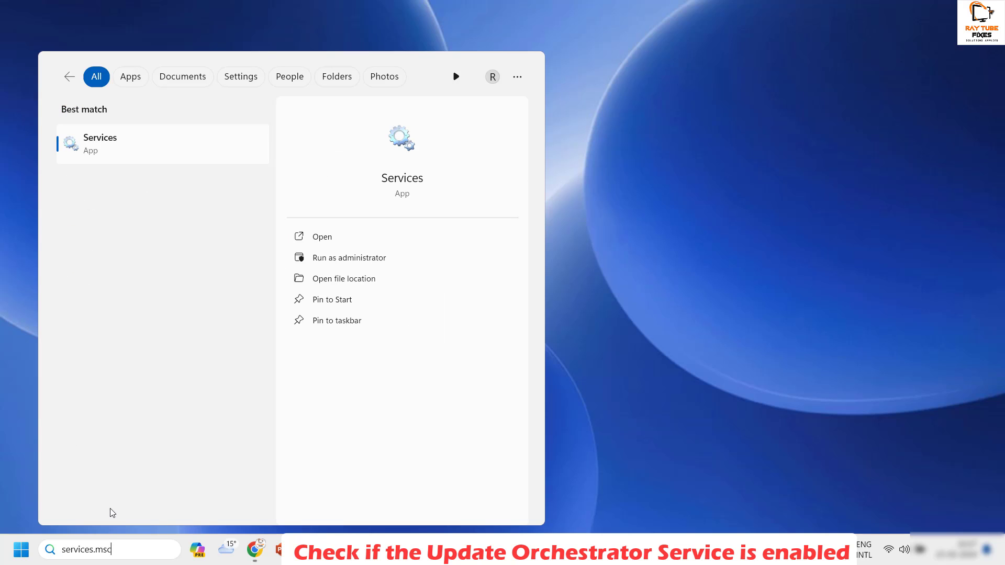
left_click(104, 147)
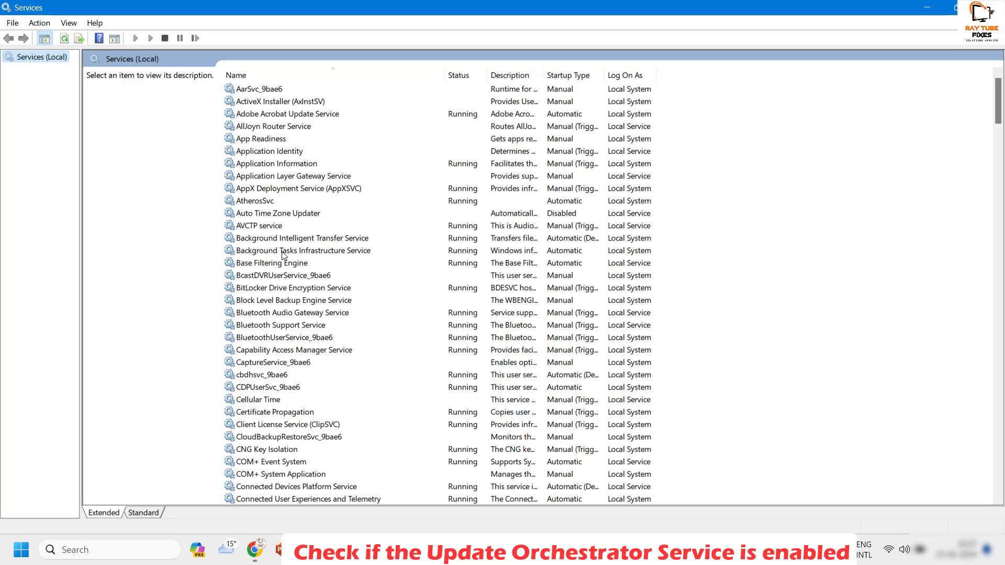
Find the Update Orchestrator Service in the list of local services and open its properties.
left_click(268, 262)
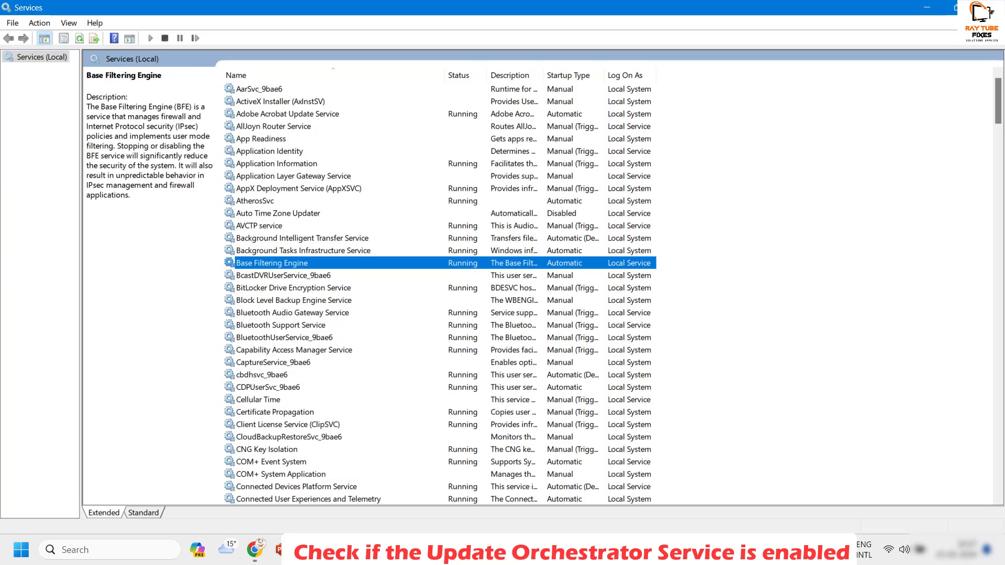
key("alt+Tab")
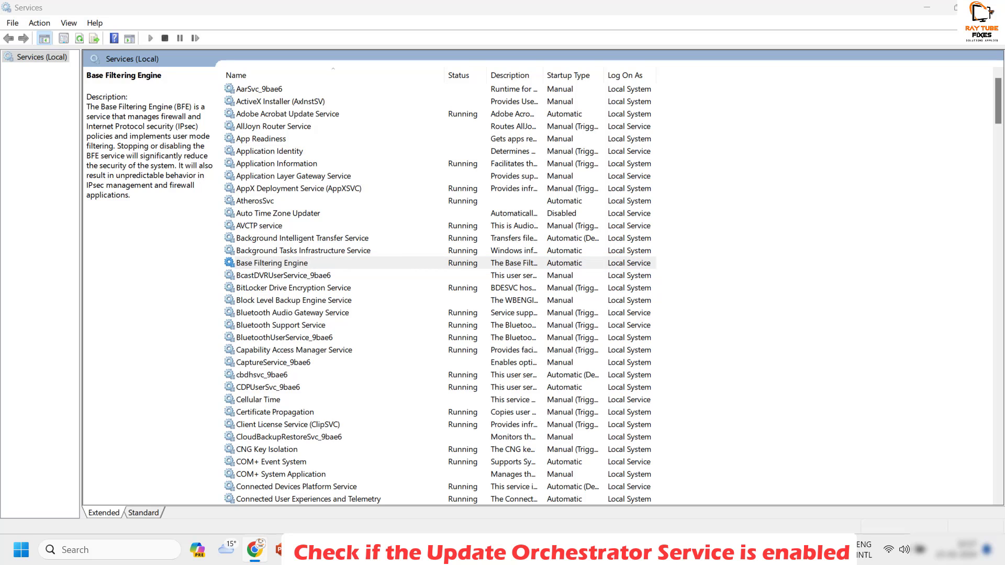
left_click(329, 314)
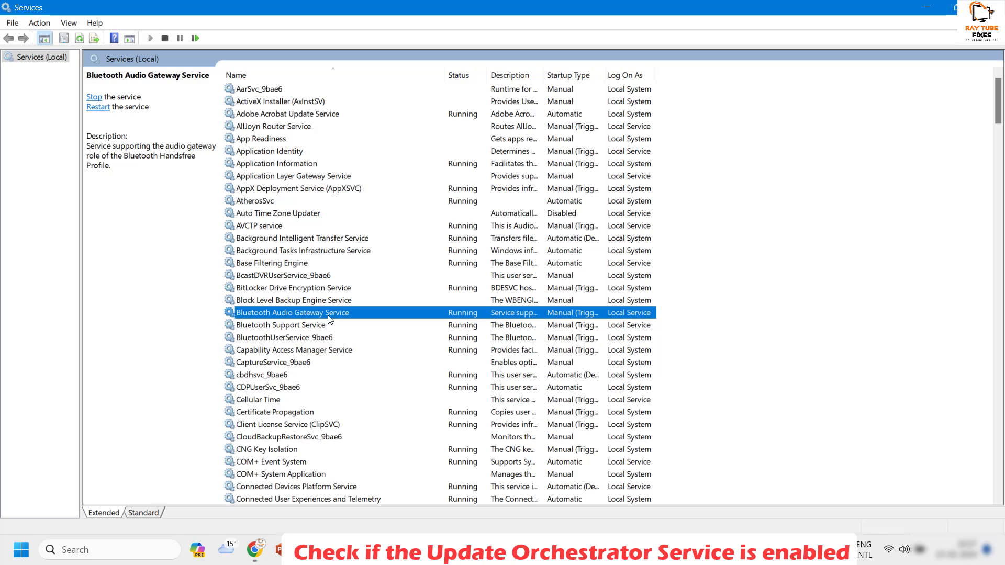
key("u")
key("p")
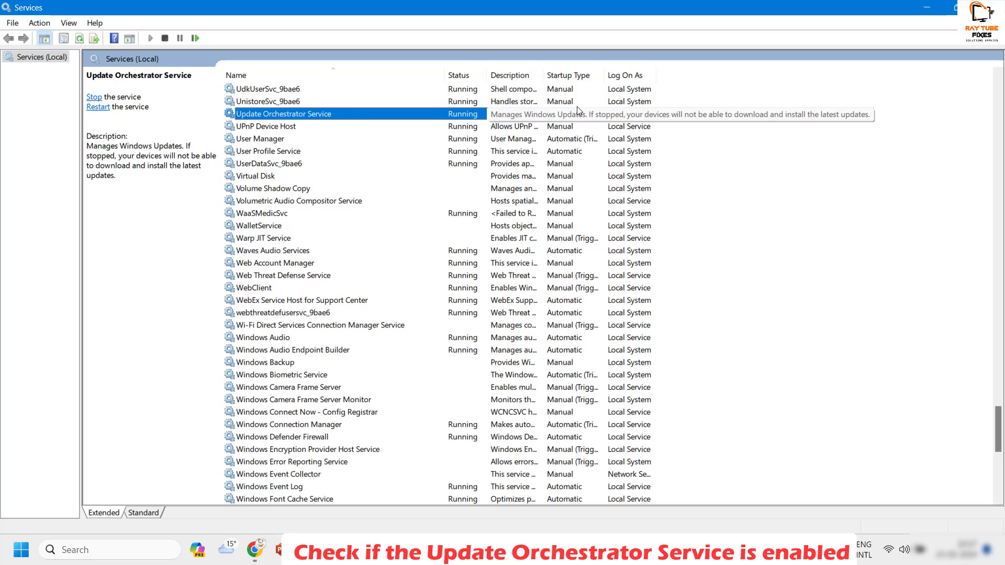
right_click(403, 115)
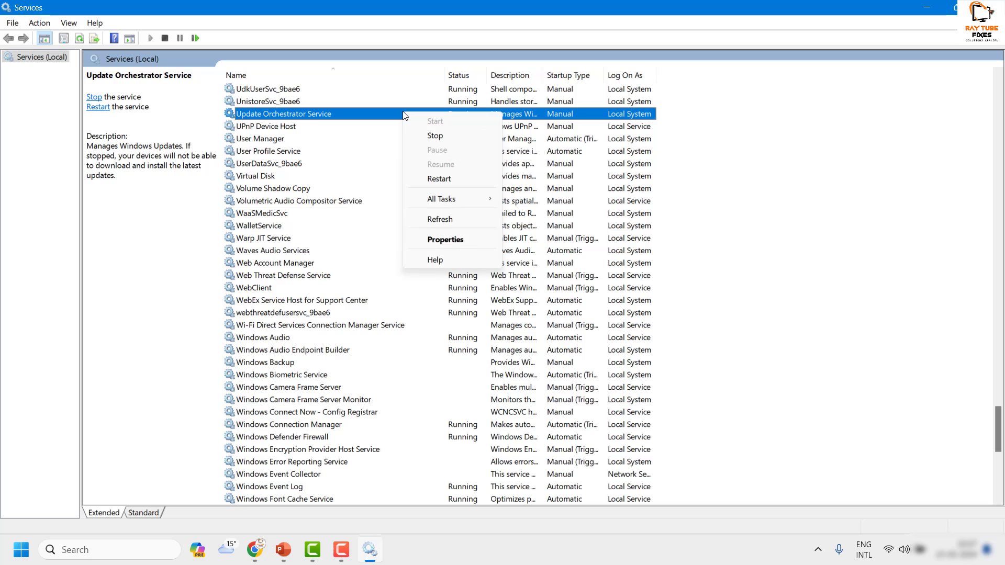
left_click(448, 241)
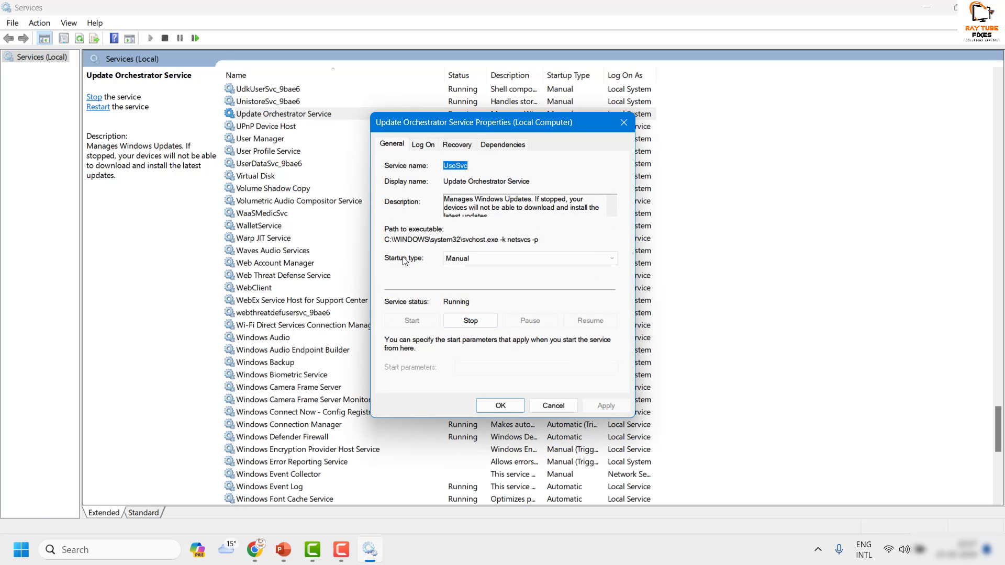
Set the Update Orchestrator Service's startup type to Automatic and apply the change.
left_click(479, 254)
left_click(470, 279)
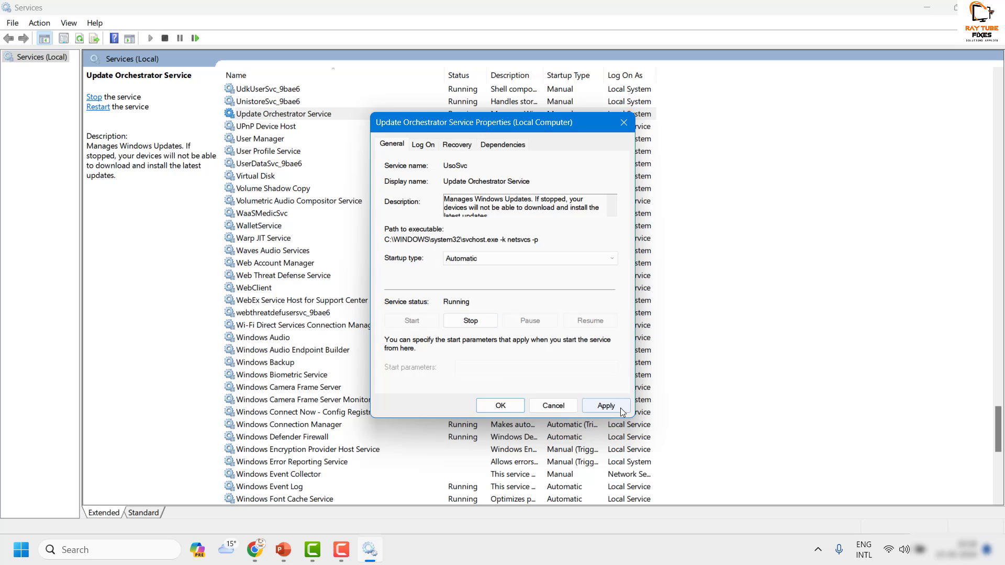
left_click(605, 406)
Stop and start the Update Orchestrator Service again, accept its properties and close the Services console.
left_click(463, 320)
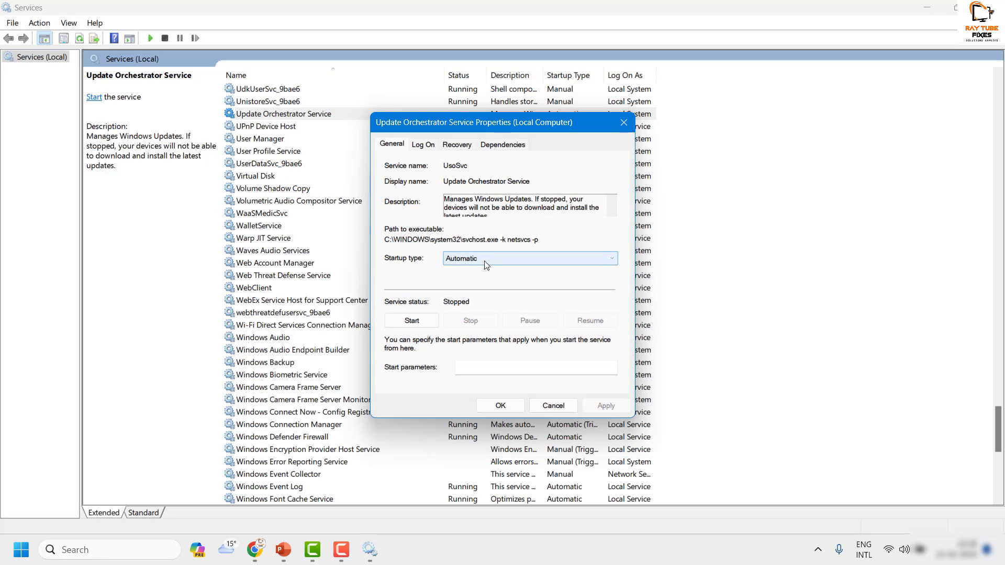
left_click(421, 321)
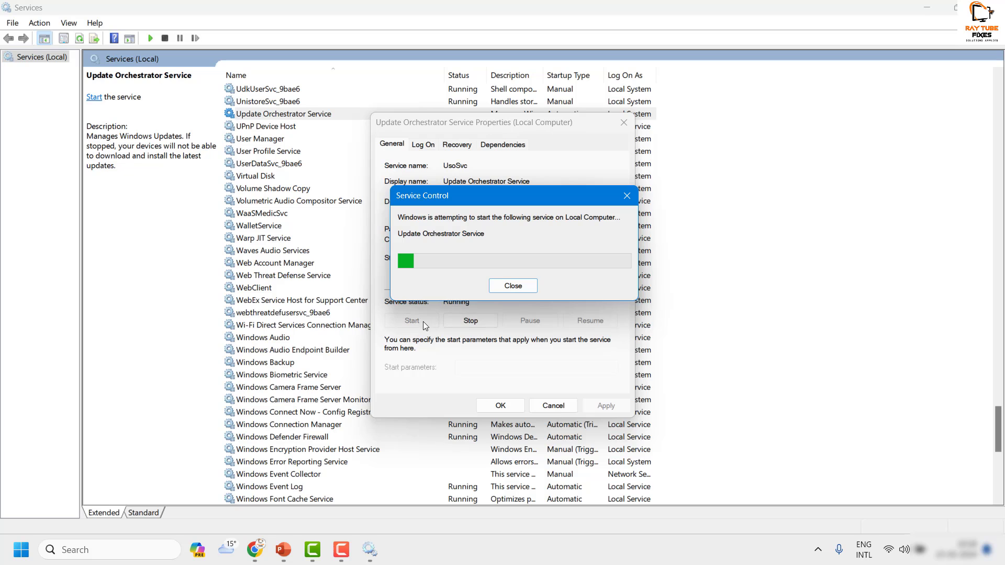
left_click(513, 409)
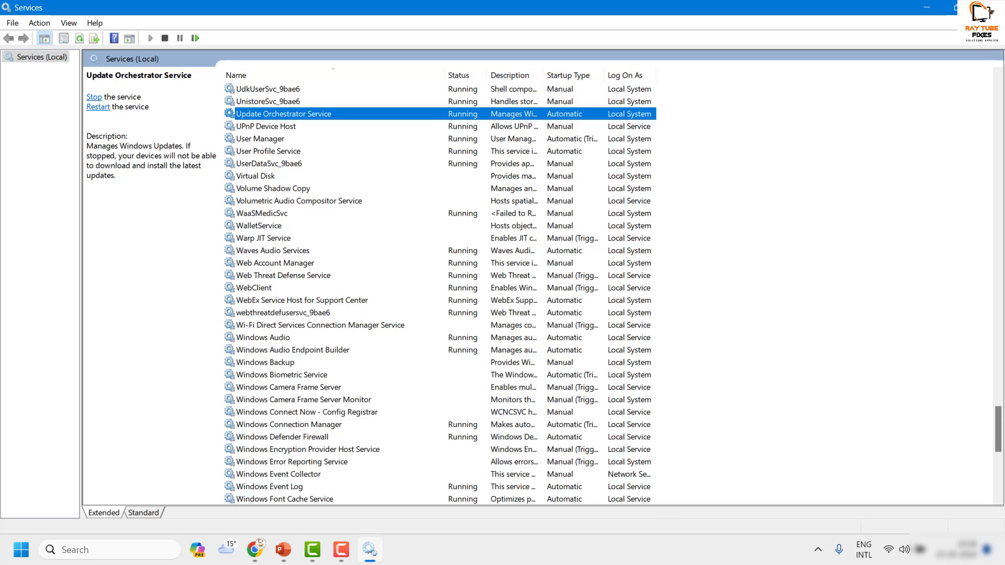
key("alt+F4")
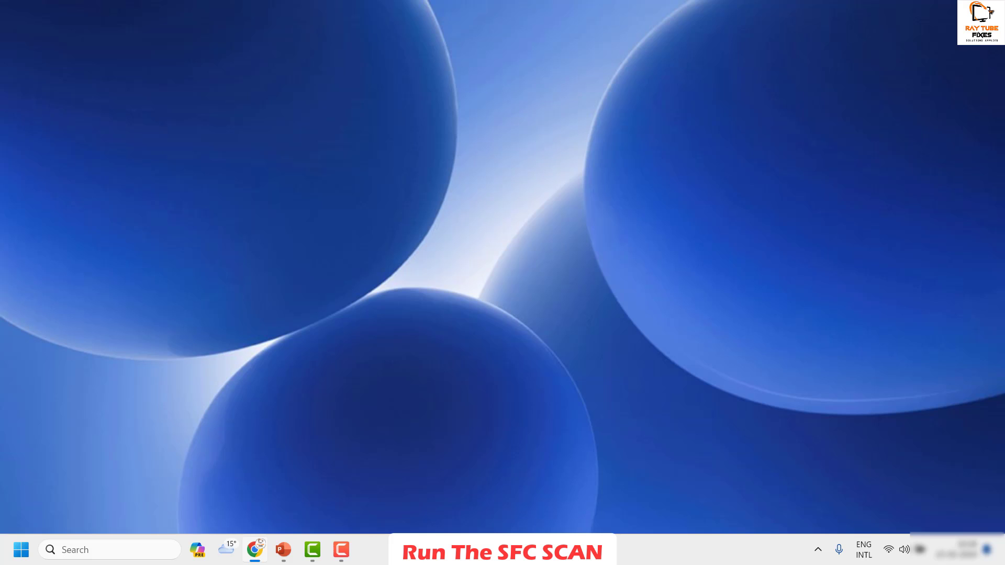
Search Windows for "command", run Command Prompt as administrator and move its window toward the middle of the desktop.
left_click(82, 549)
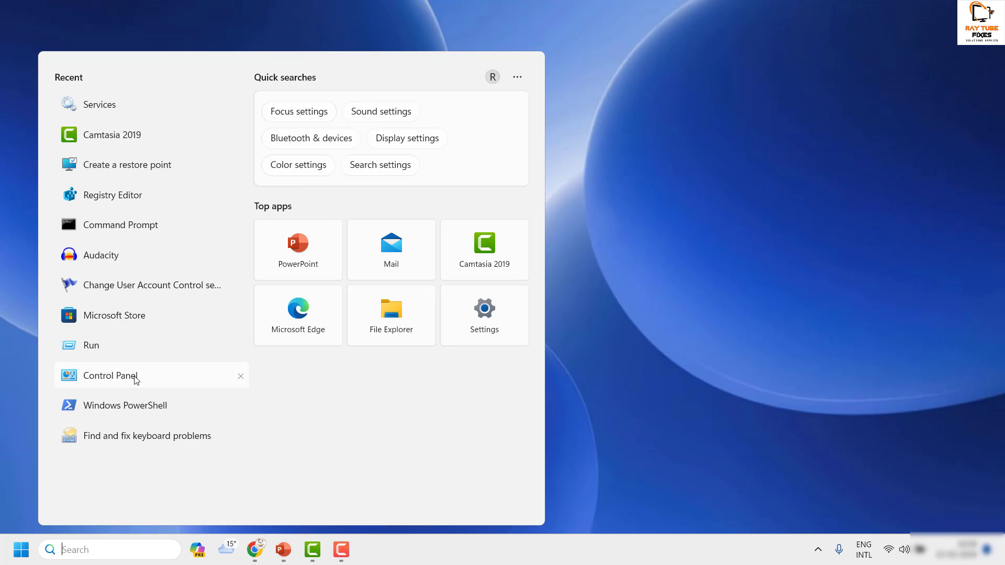
key("Escape")
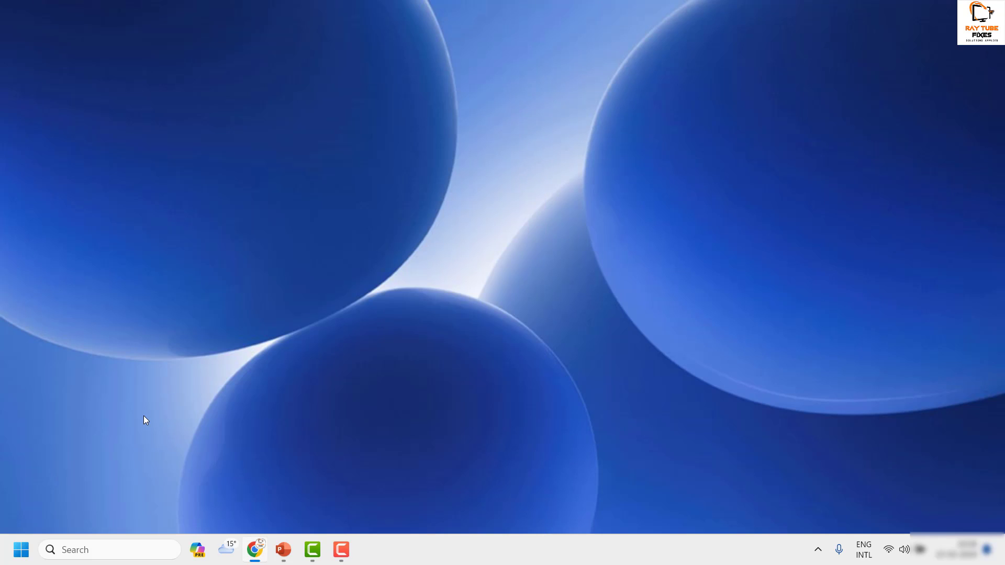
left_click(87, 551)
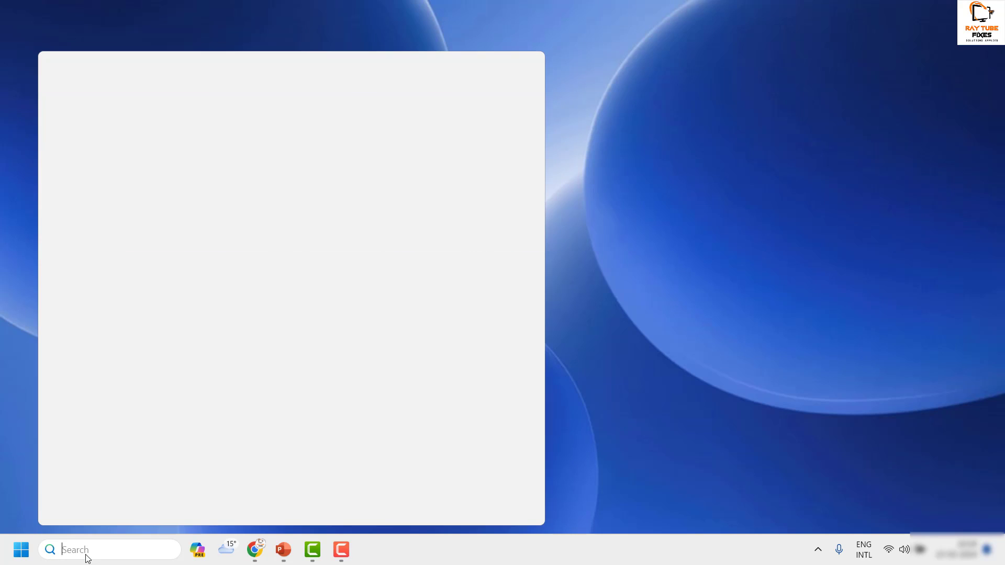
type("com")
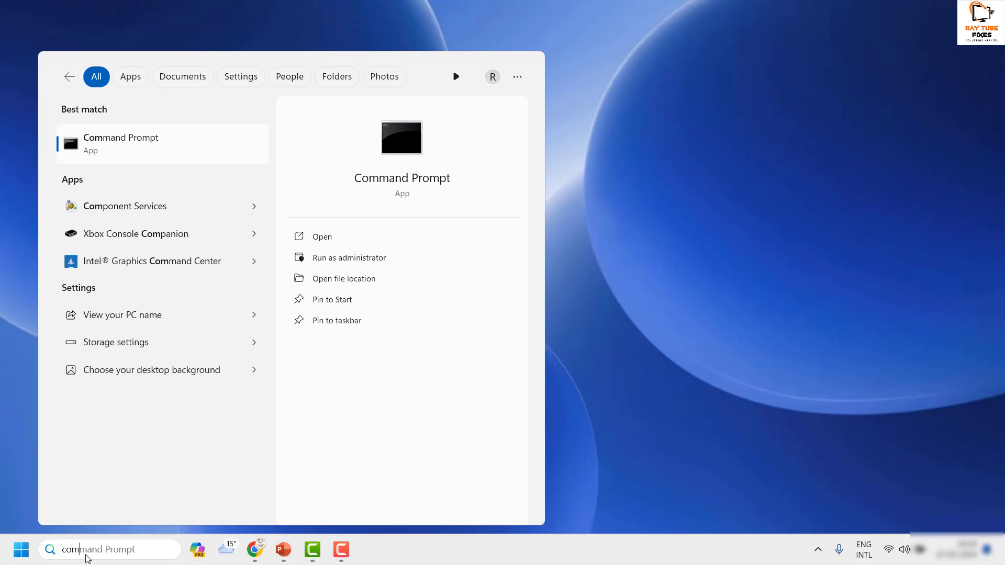
type("mand")
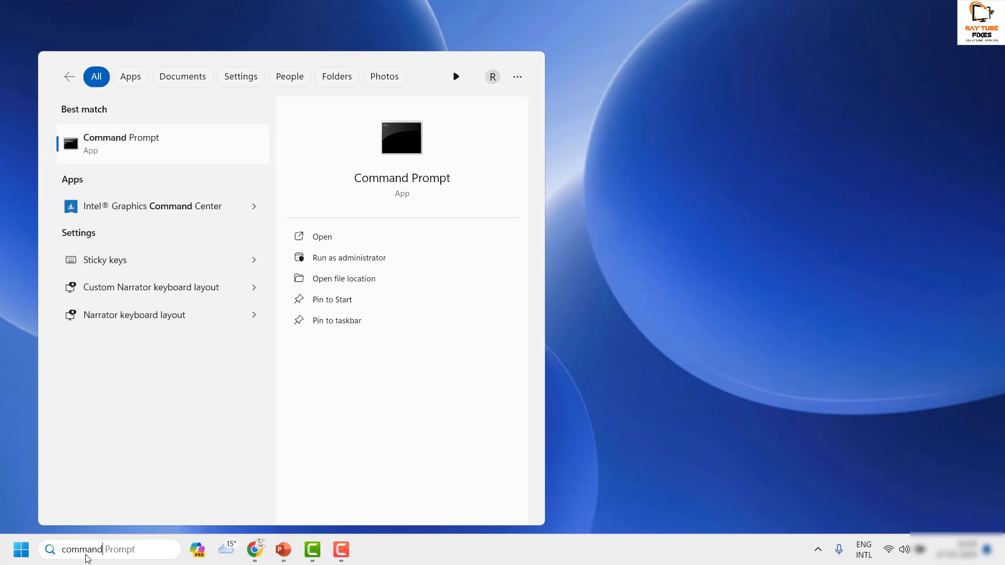
right_click(141, 150)
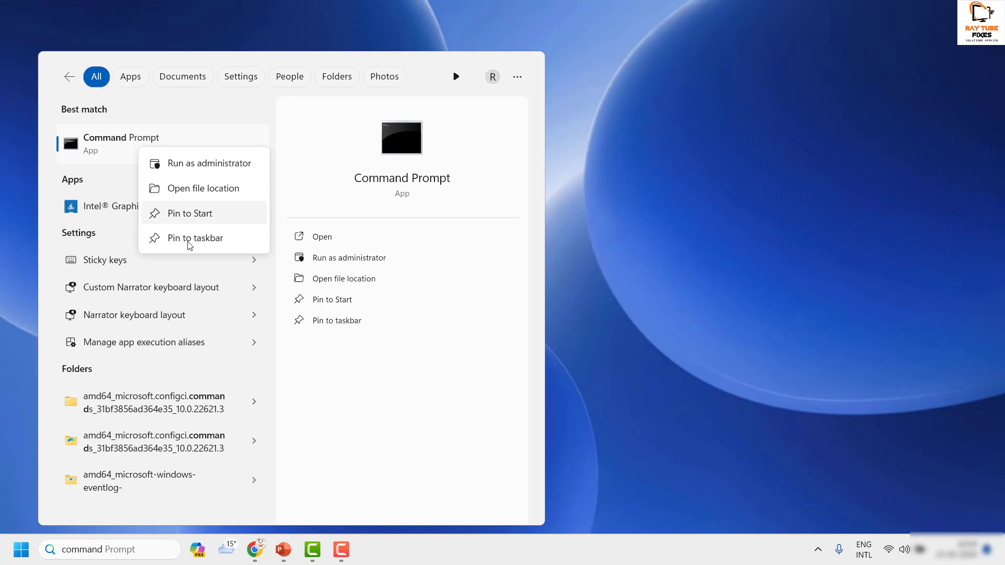
left_click(222, 169)
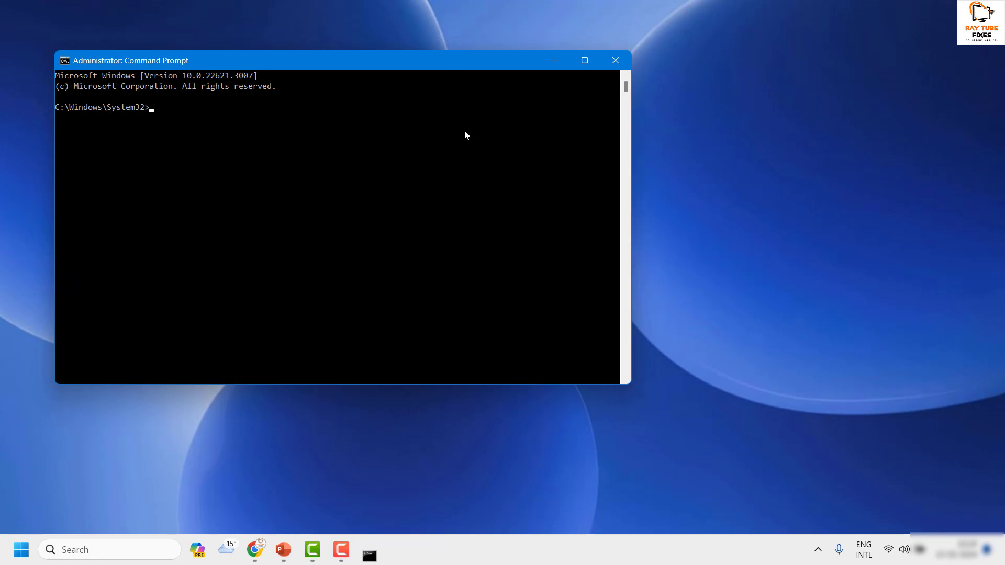
left_click_drag(445, 65, 761, 89)
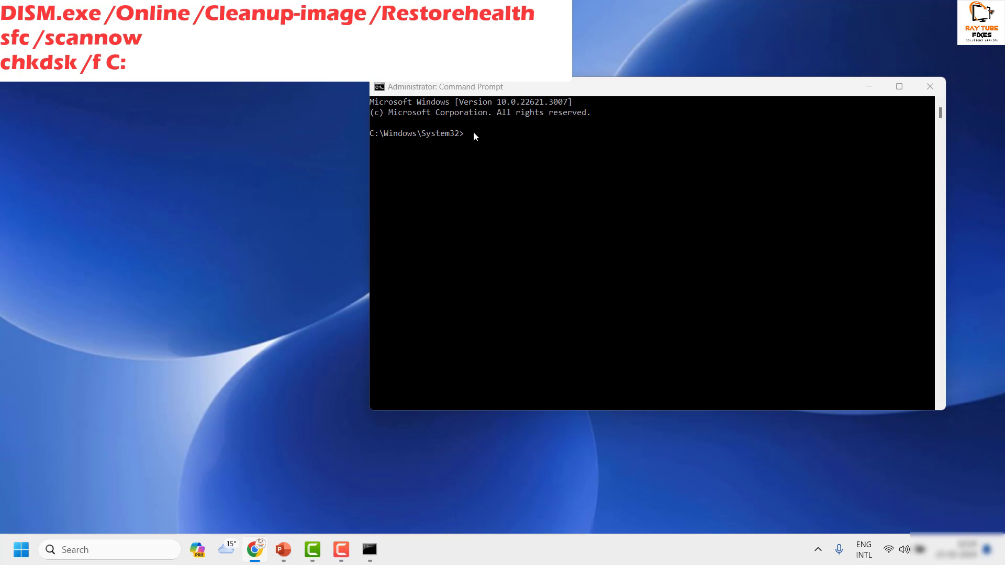
Move the Command Prompt window clear of the caption and run DISM.exe /Online /Cleanup-image /Restorehealth.
left_click_drag(551, 87, 397, 111)
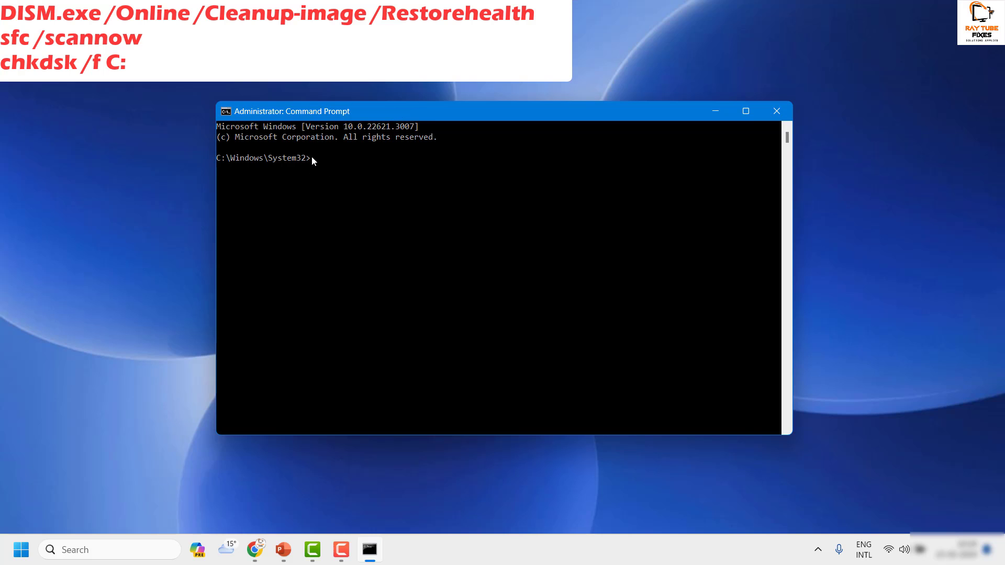
type("DISM.exe /Online /Cleanup-image /Restorehealth")
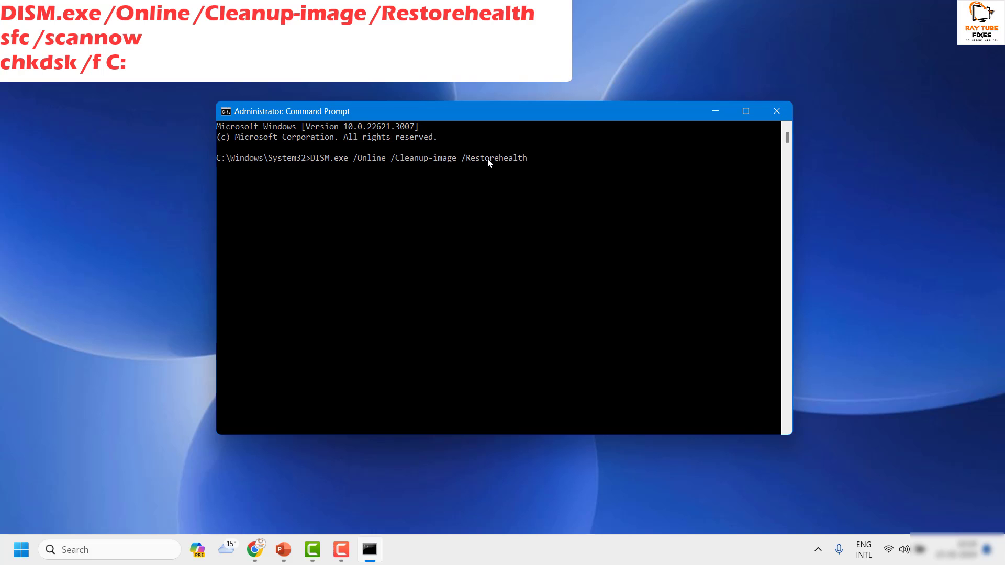
key("Return")
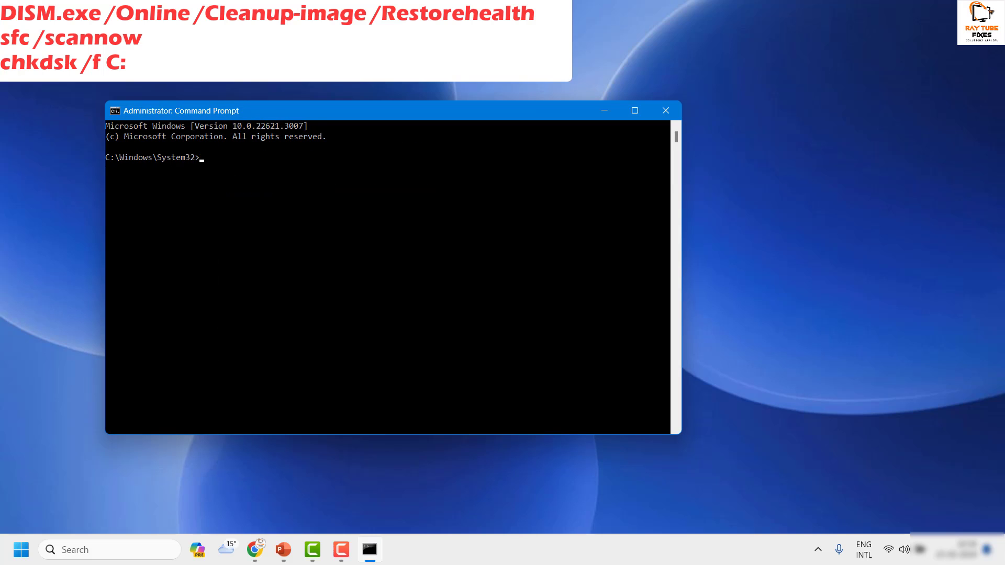
Run the system file checker with the command sfc /scannow.
key("alt+Tab")
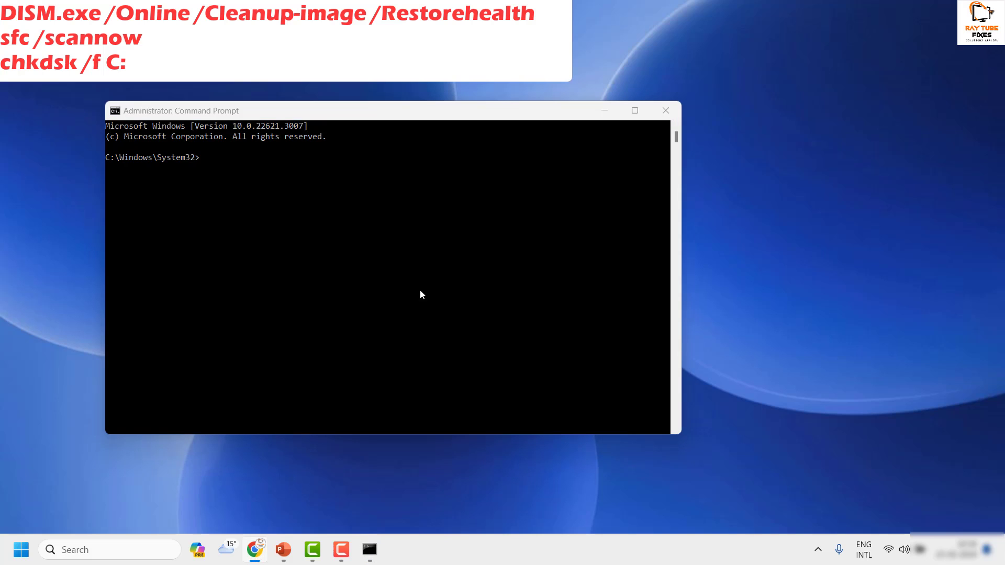
left_click(210, 156)
type("sfc /scannow")
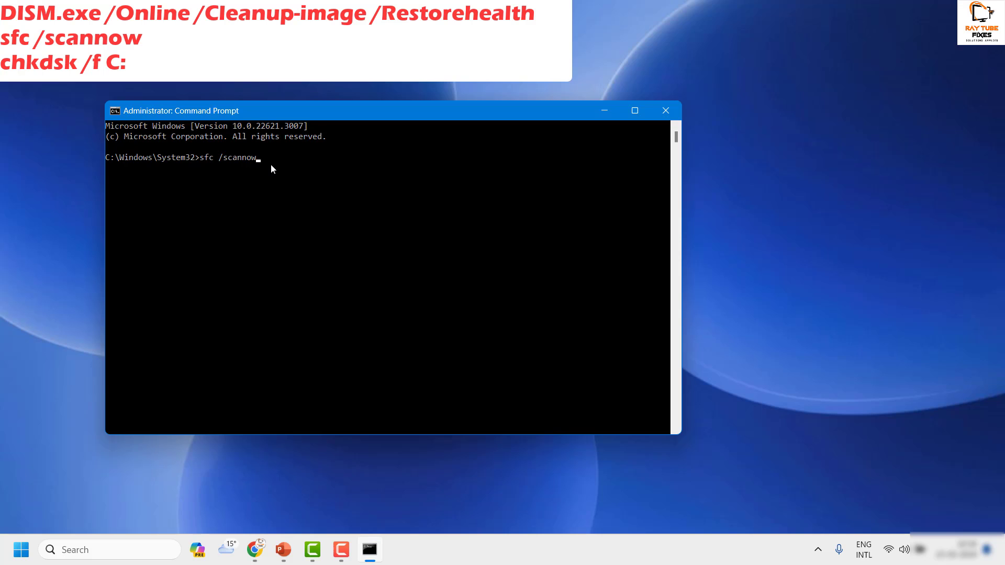
key("Return")
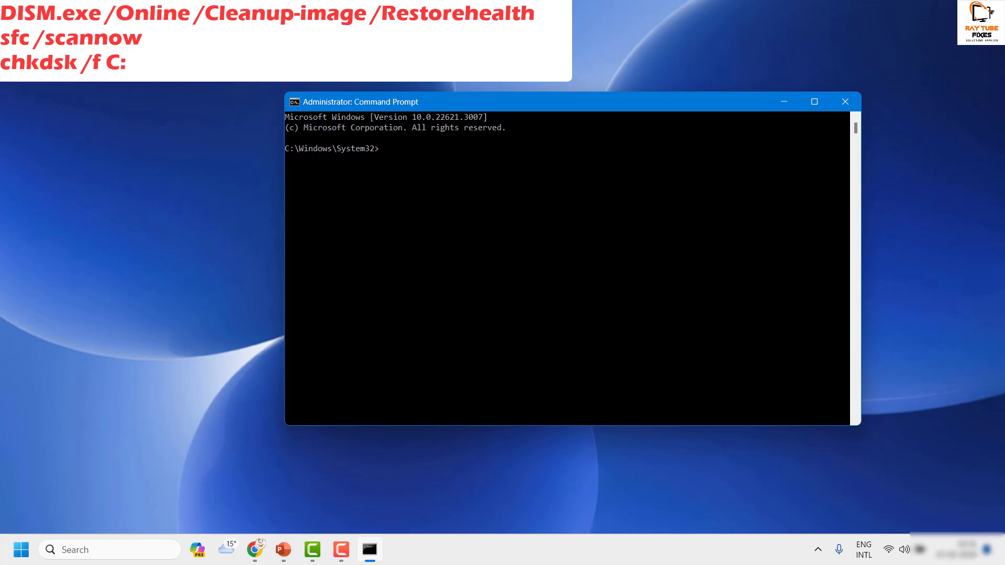
Enter the disk check command chkdsk /f C: at the prompt and close Command Prompt.
key("alt+Tab")
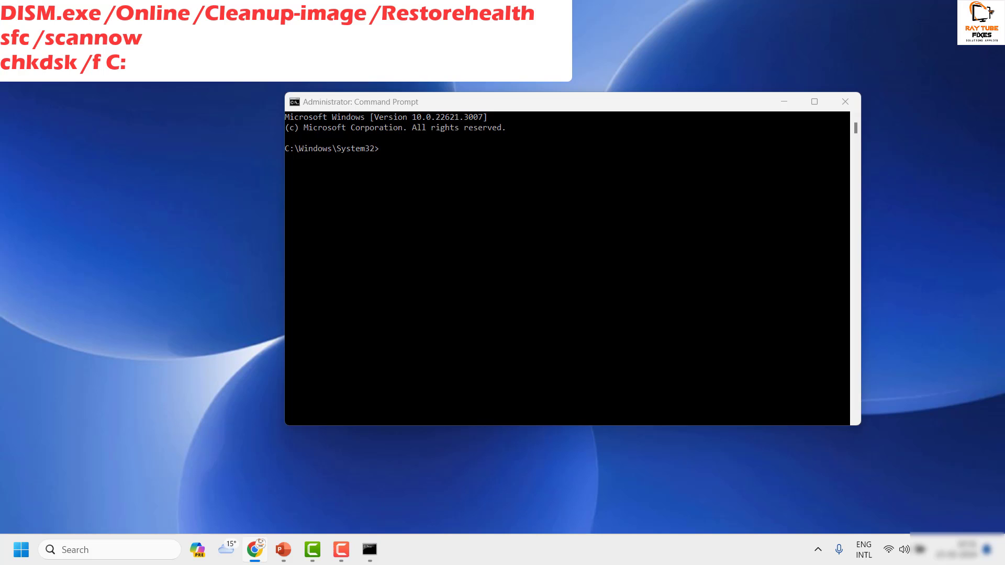
left_click(393, 150)
type("chkdsk /f C:")
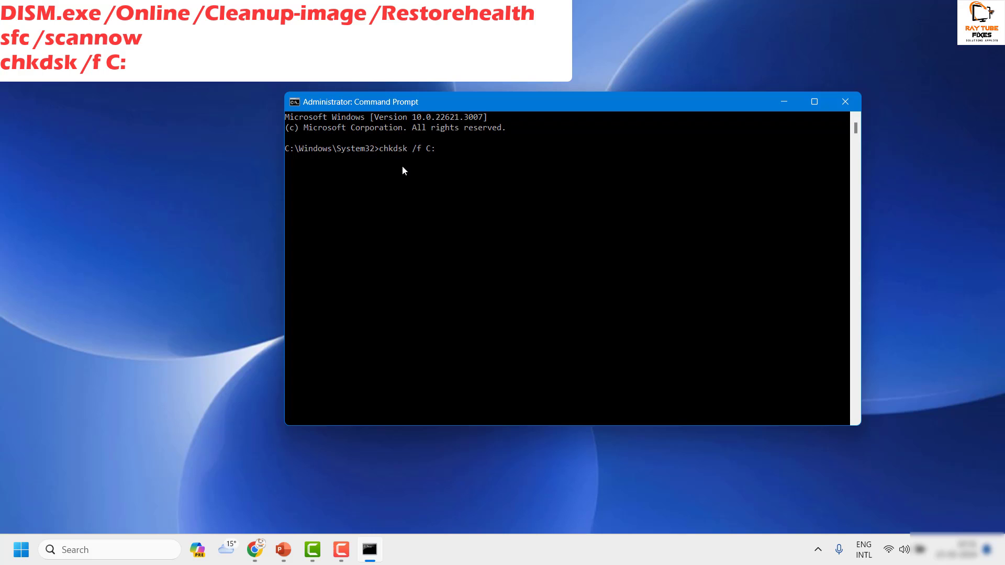
left_click(844, 102)
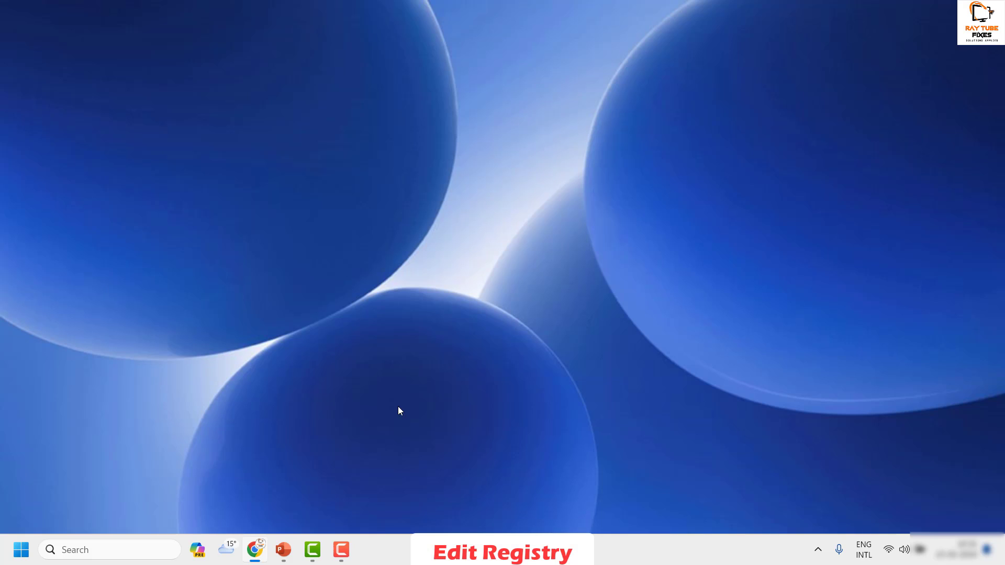
Launch Registry Editor from the Run dialog with regedit, move its window lower on the desktop and expand the Computer node.
right_click(23, 557)
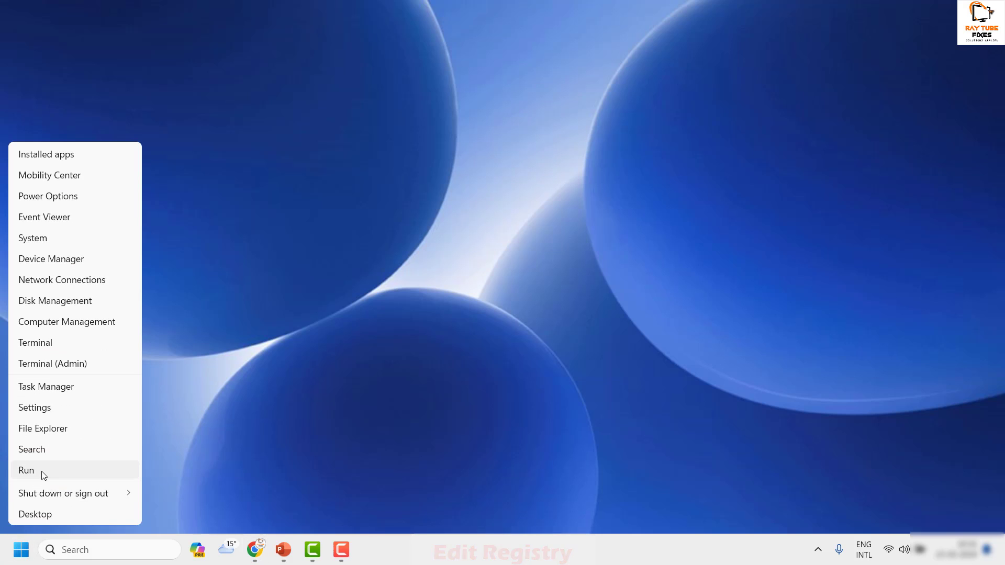
left_click(42, 472)
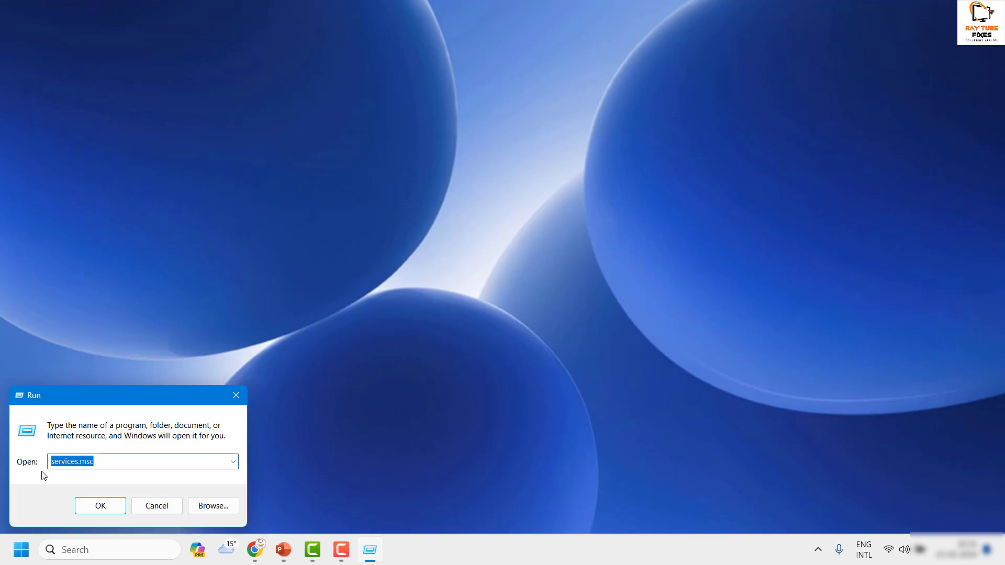
type("regedit")
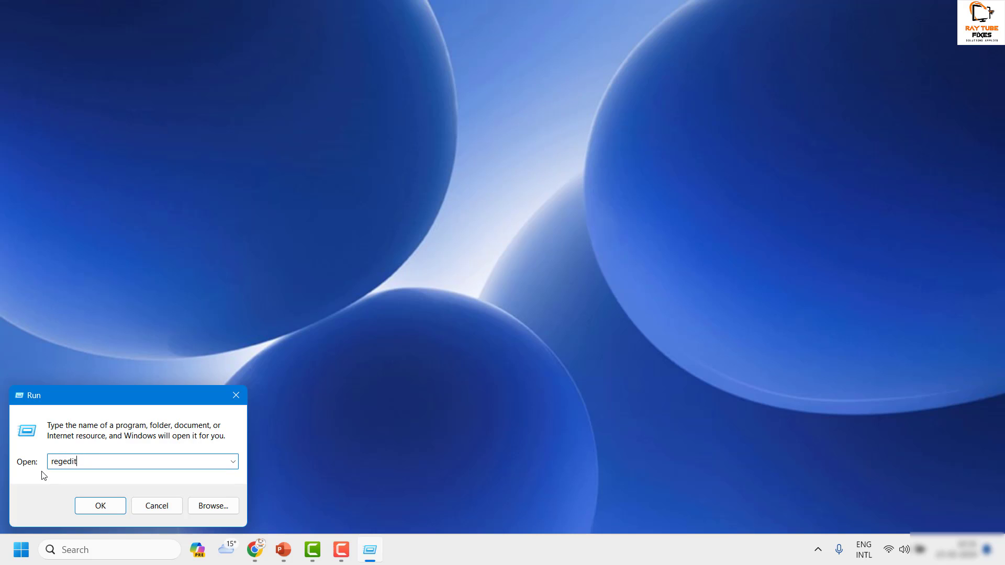
key("Return")
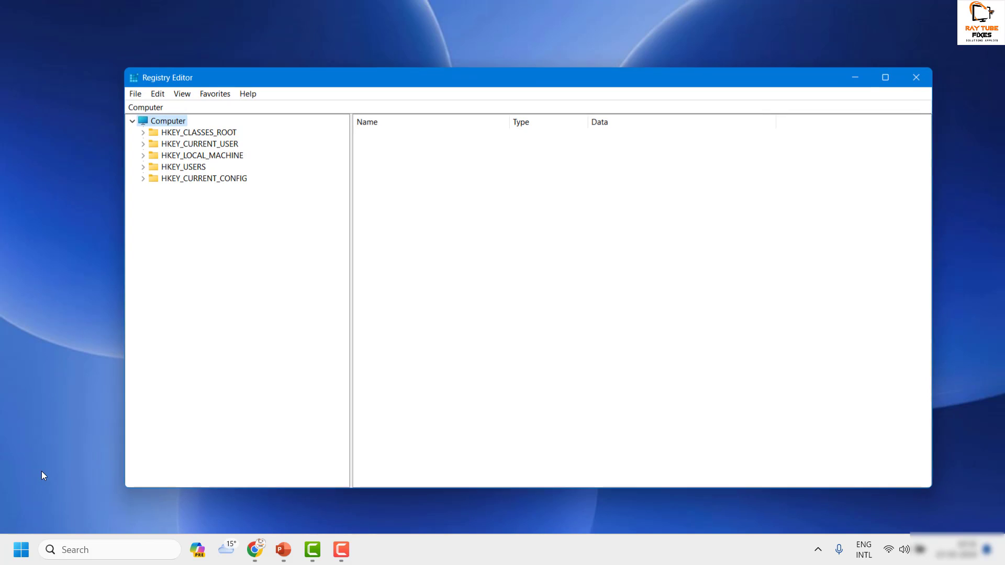
left_click_drag(491, 81, 545, 74)
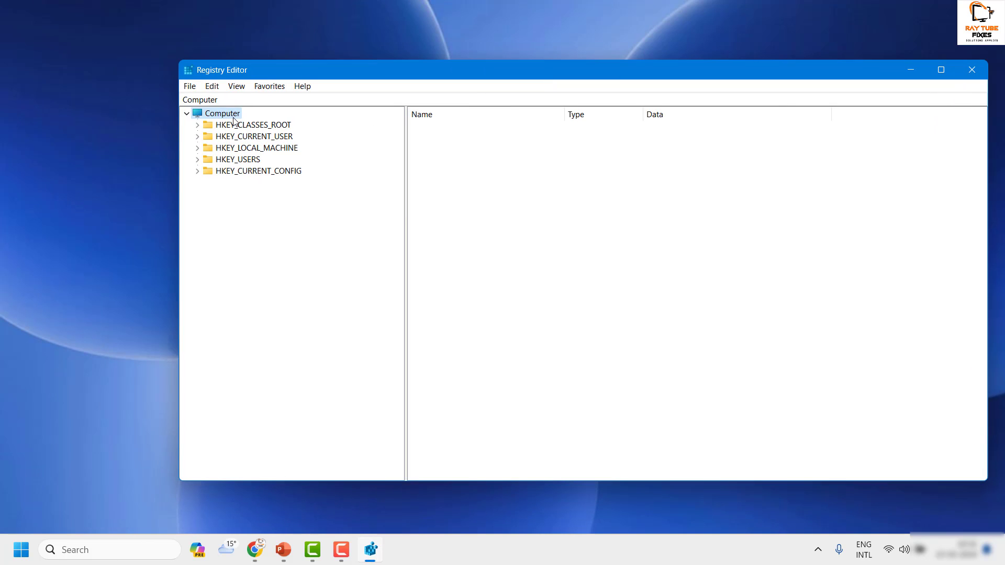
double_click(355, 66)
double_click(44, 49)
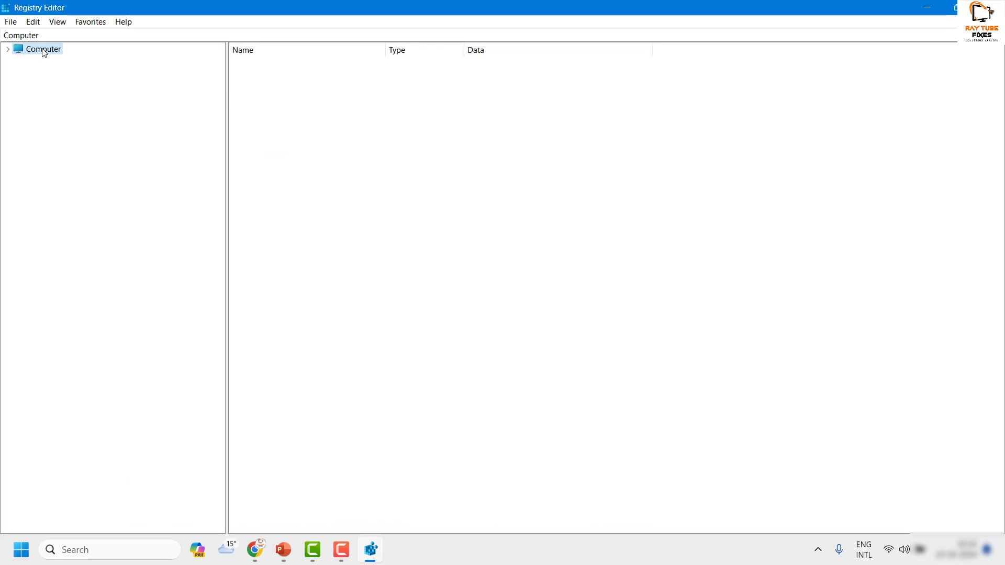
left_click_drag(375, 18, 422, 73)
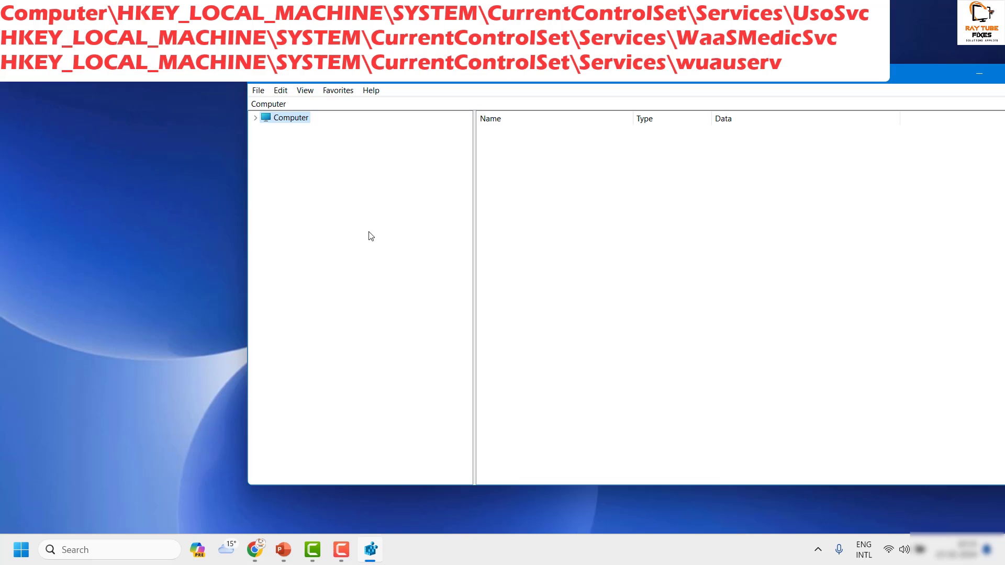
double_click(297, 120)
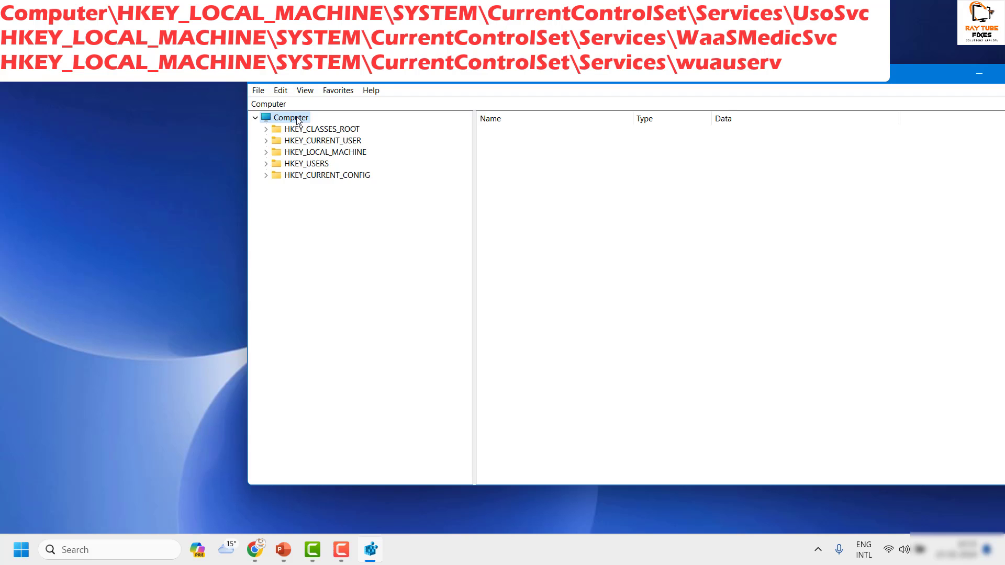
key("Down")
key("Down")
key("Right")
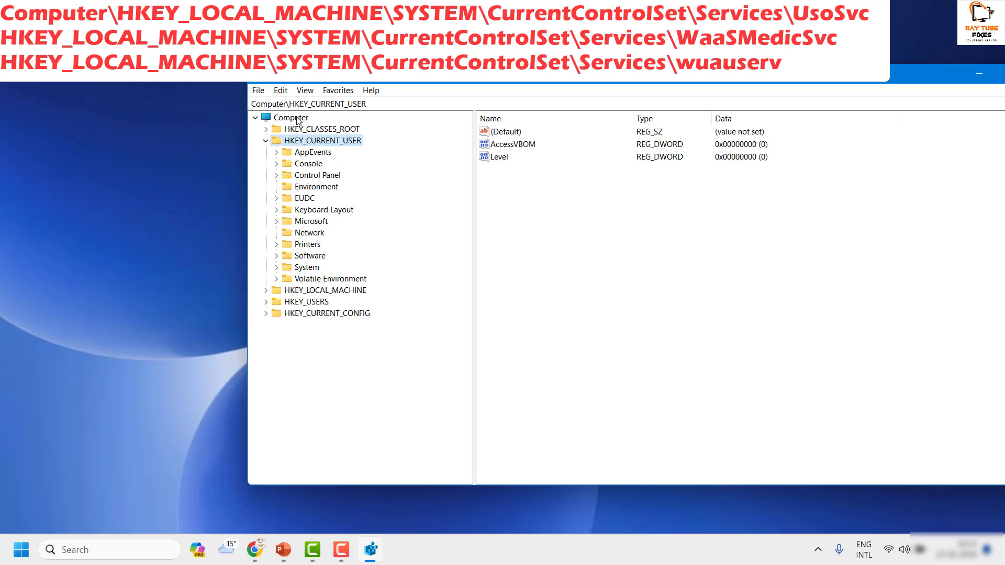
key("Left")
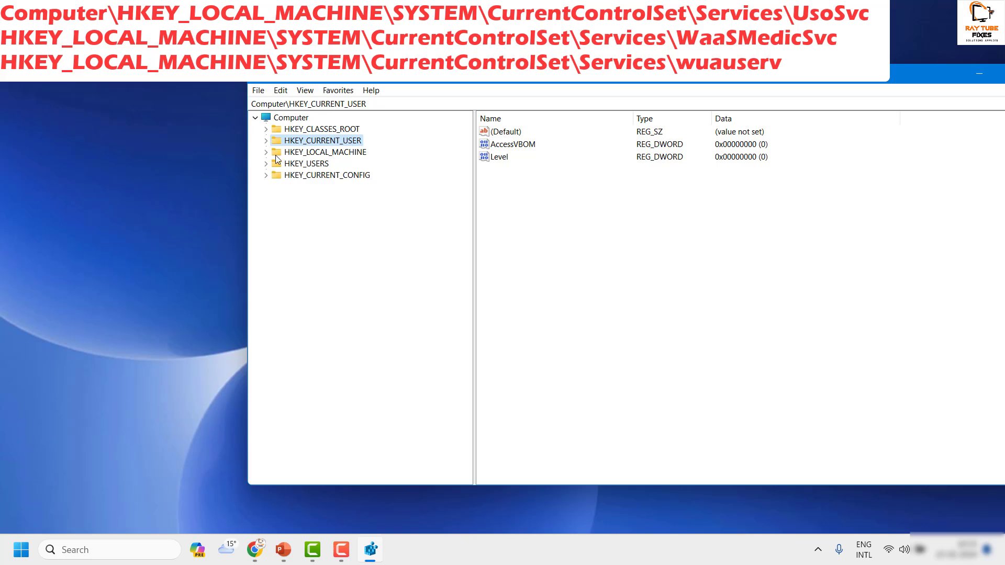
left_click(267, 141)
left_click(267, 142)
left_click(266, 141)
left_click(266, 140)
Expand the registry tree through HKEY_LOCAL_MACHINE and SYSTEM to the subkeys of CurrentControlSet.
key("Down")
key("Right")
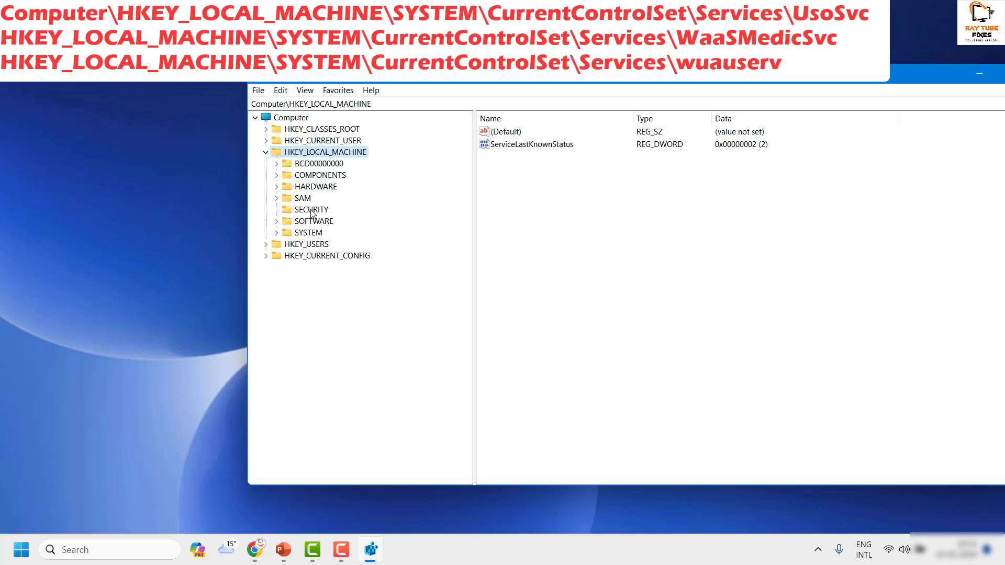
left_click(309, 234)
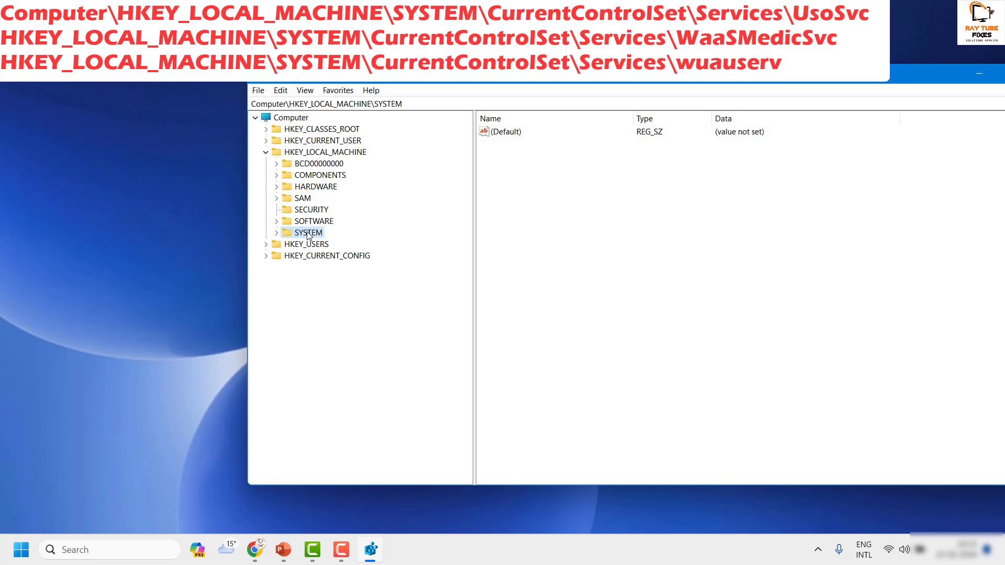
left_click(276, 233)
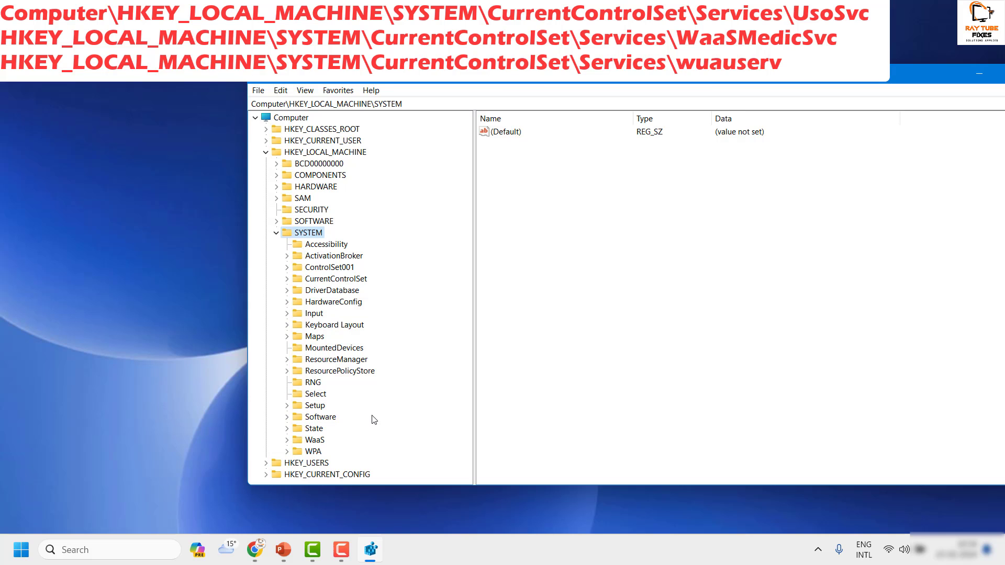
left_click(325, 280)
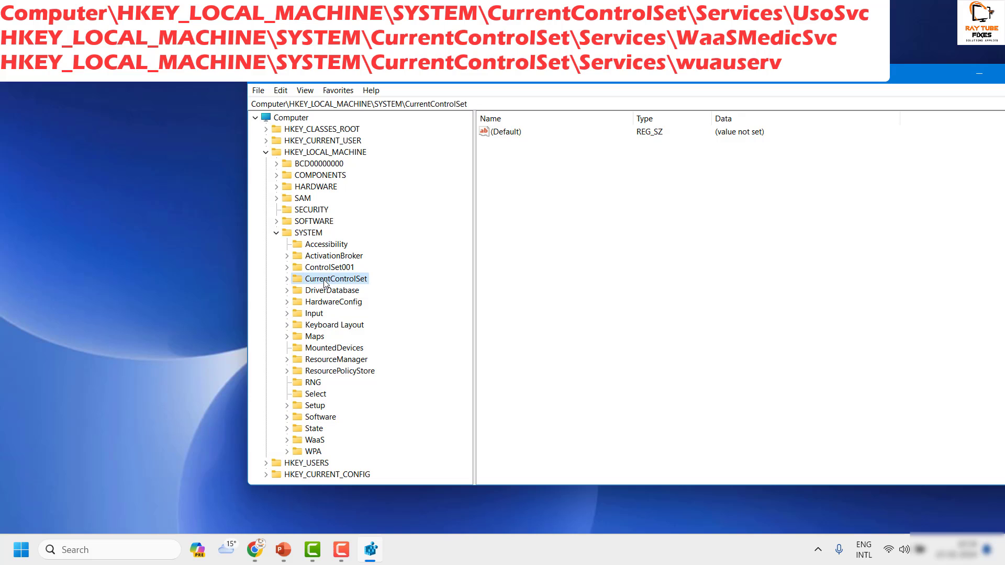
double_click(325, 281)
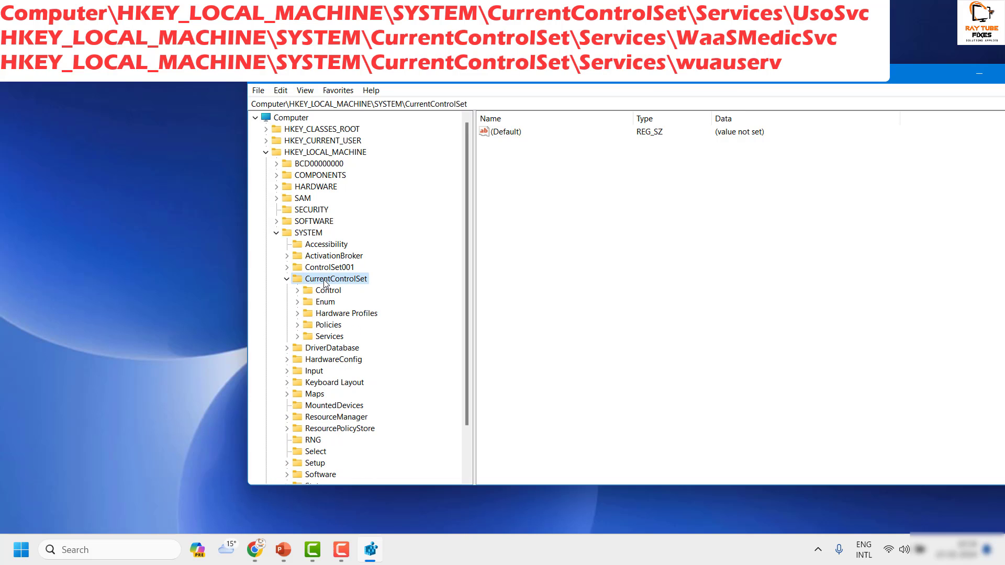
Select the Services key under CurrentControlSet and expand its list of subkeys.
key("Down")
key("Down")
key("Down")
key("Down")
key("Down")
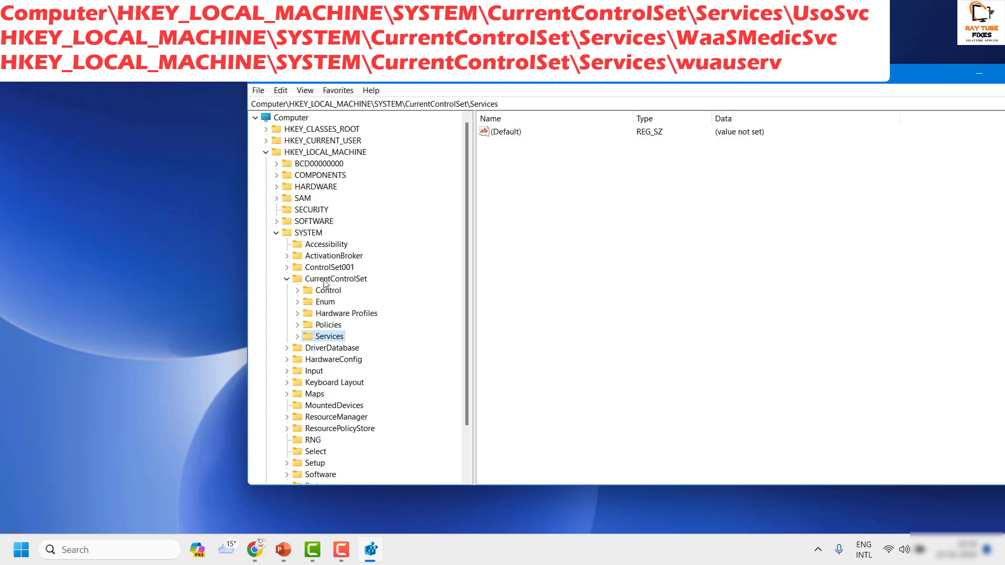
key("Right")
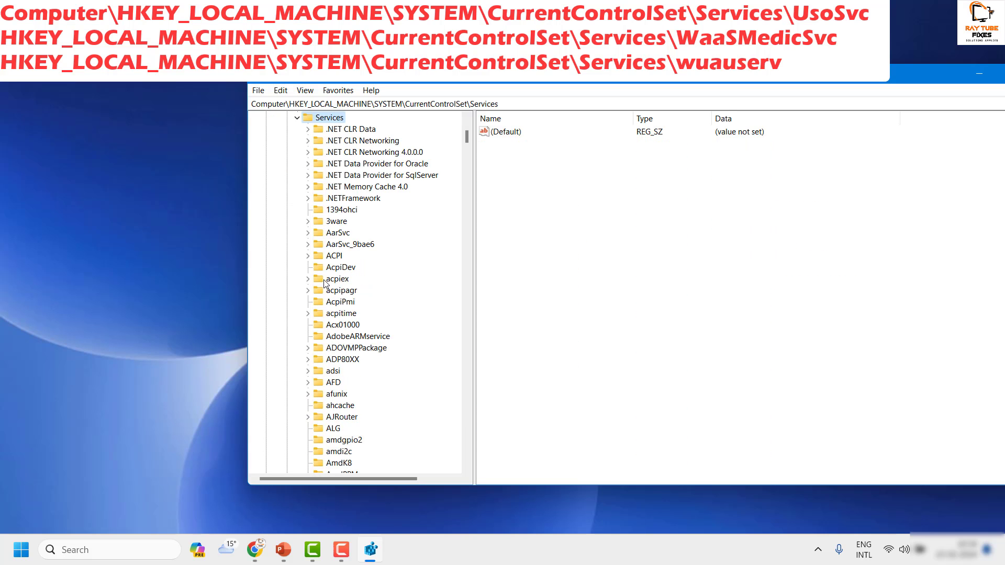
Find the UsoSvc key among the Services subkeys and select it to list its values.
key("Down")
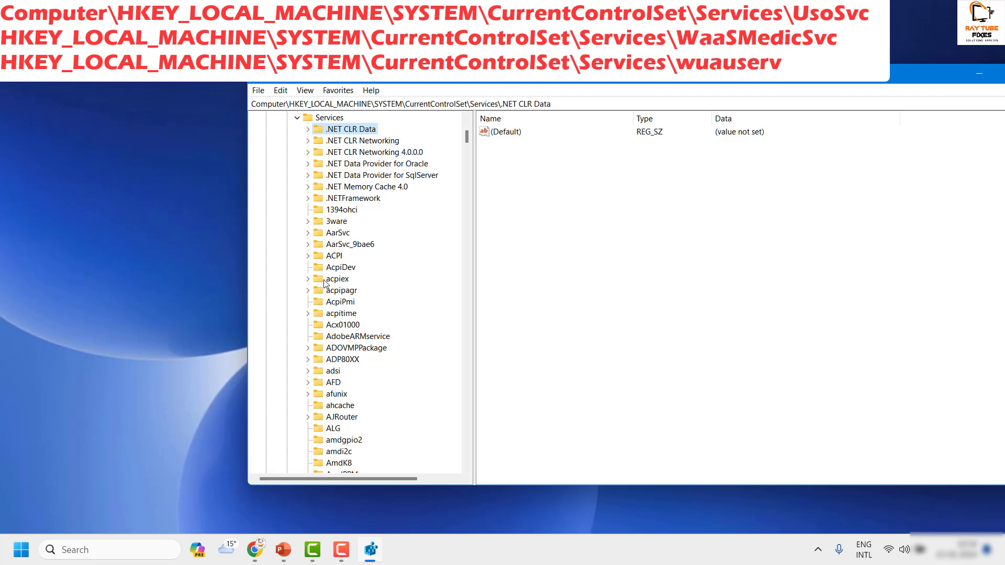
type("us")
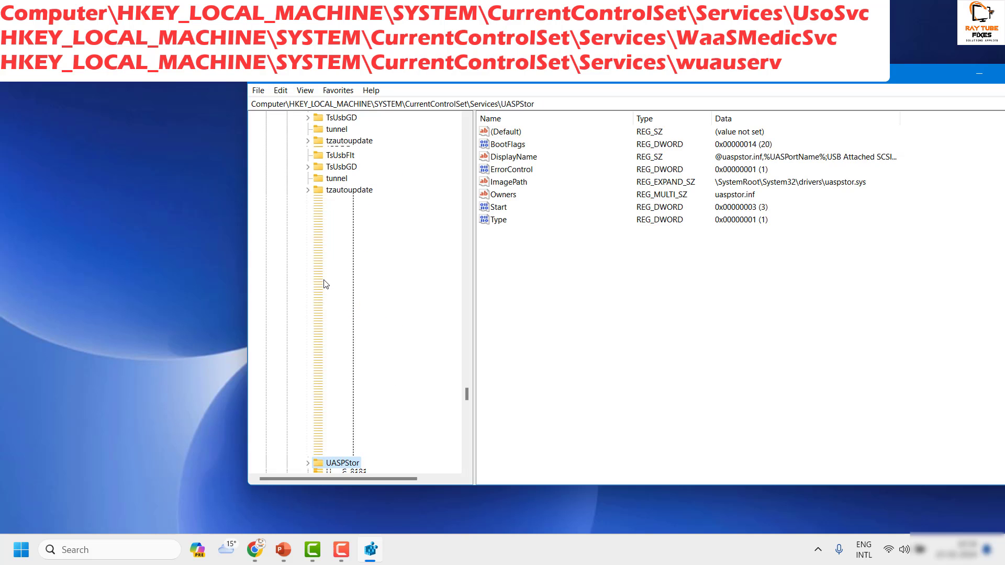
scroll(369, 393, "down", 4)
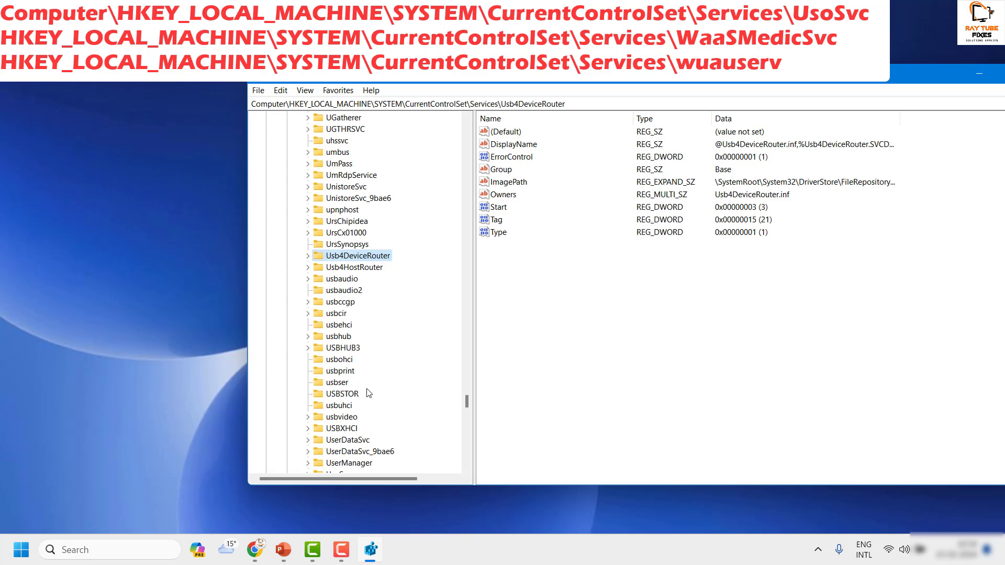
scroll(369, 392, "down", 2)
scroll(369, 393, "down", 1)
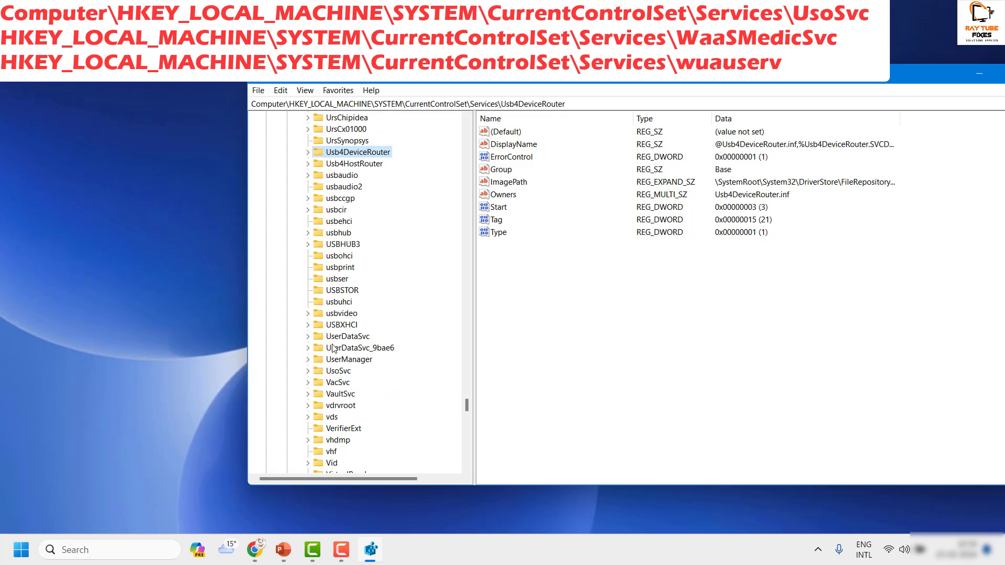
left_click(338, 371)
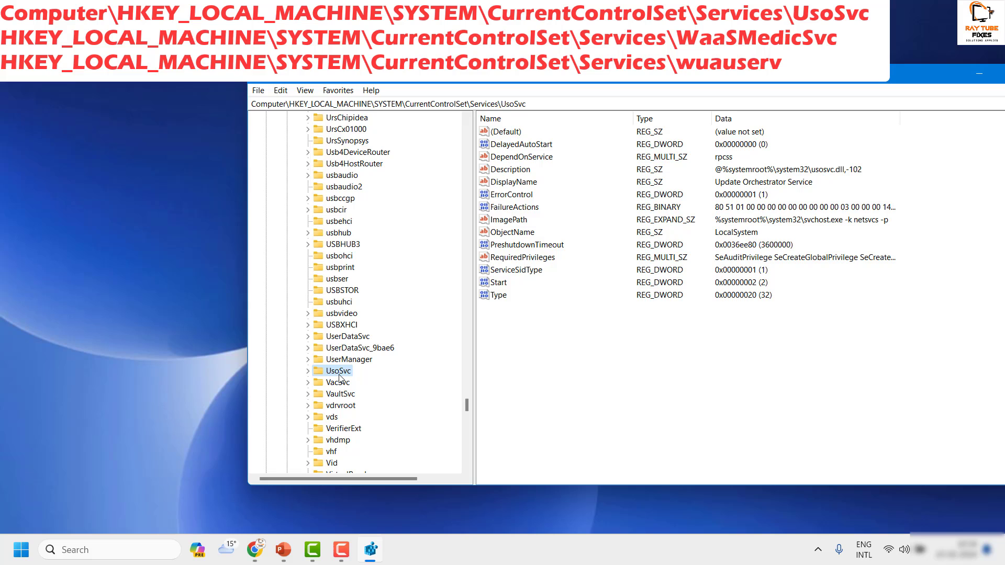
Open the Start value of the UsoSvc key, check that its data is 2 and accept it.
scroll(341, 379, "down", 1)
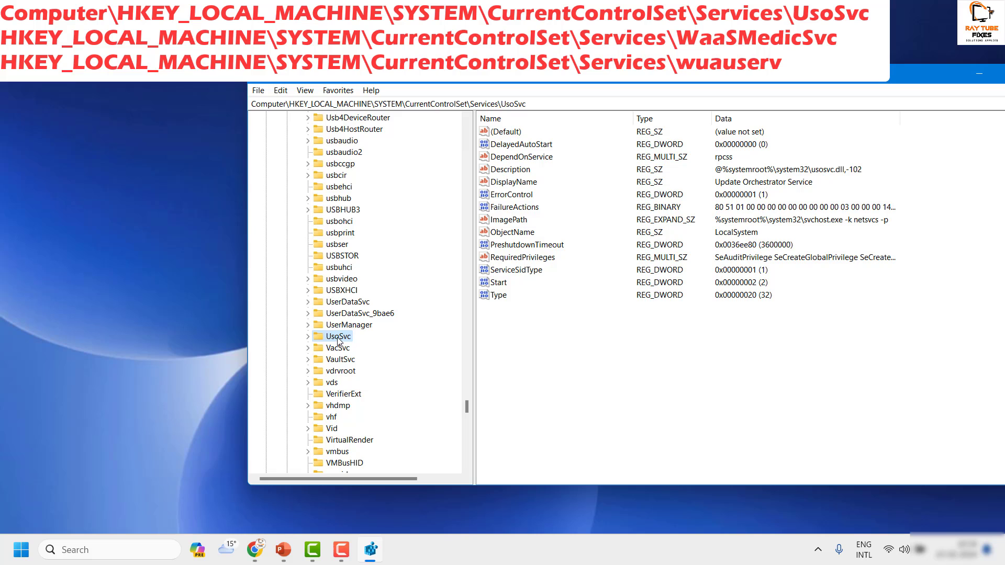
left_click(505, 284)
double_click(503, 287)
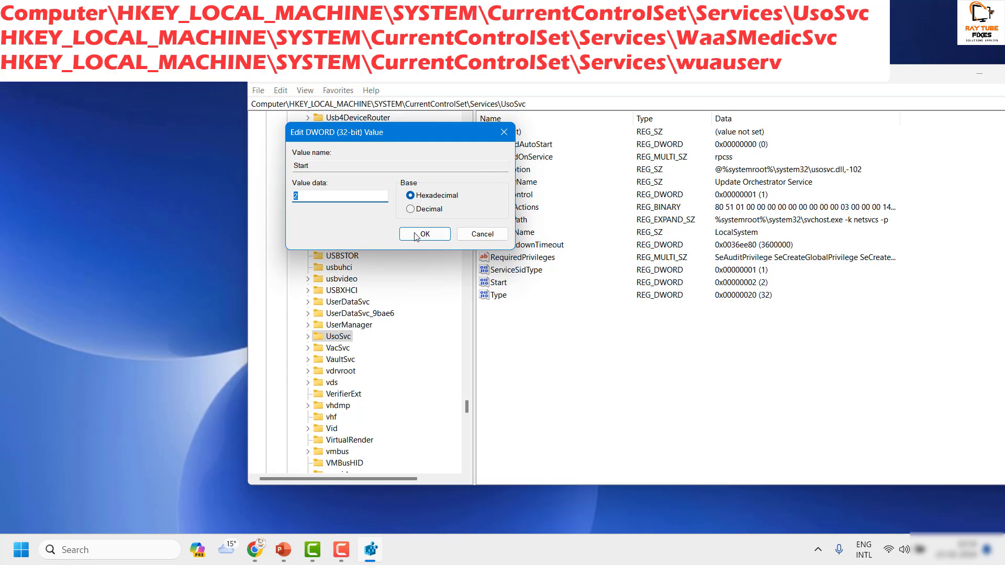
key("Escape")
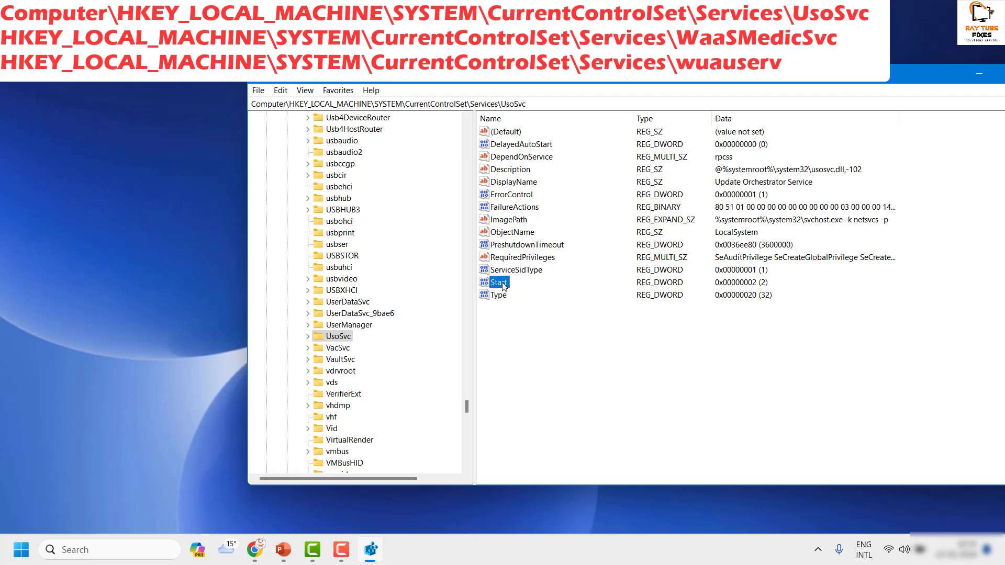
double_click(503, 285)
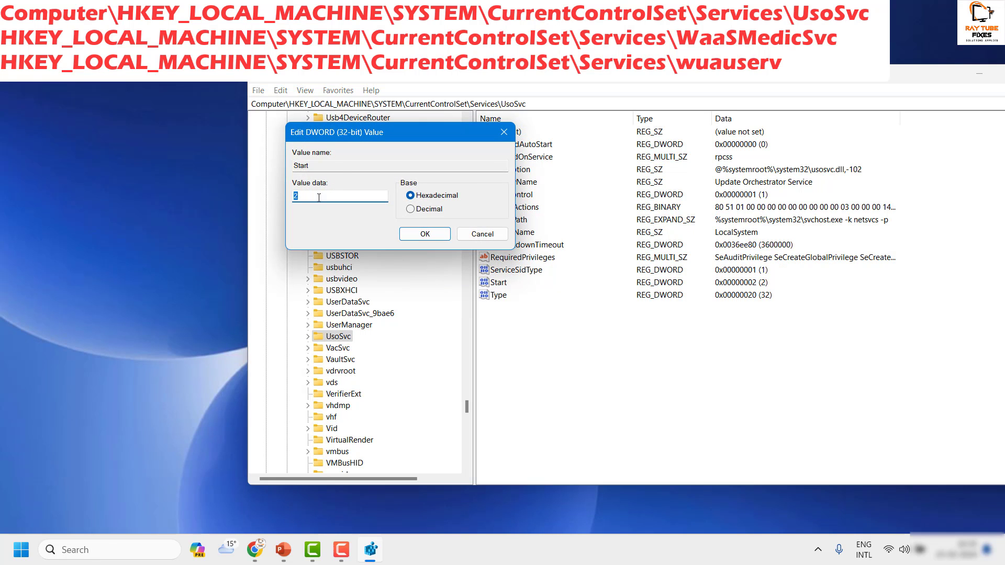
key("Escape")
double_click(503, 285)
left_click(315, 198)
left_click_drag(311, 199, 210, 191)
left_click(430, 237)
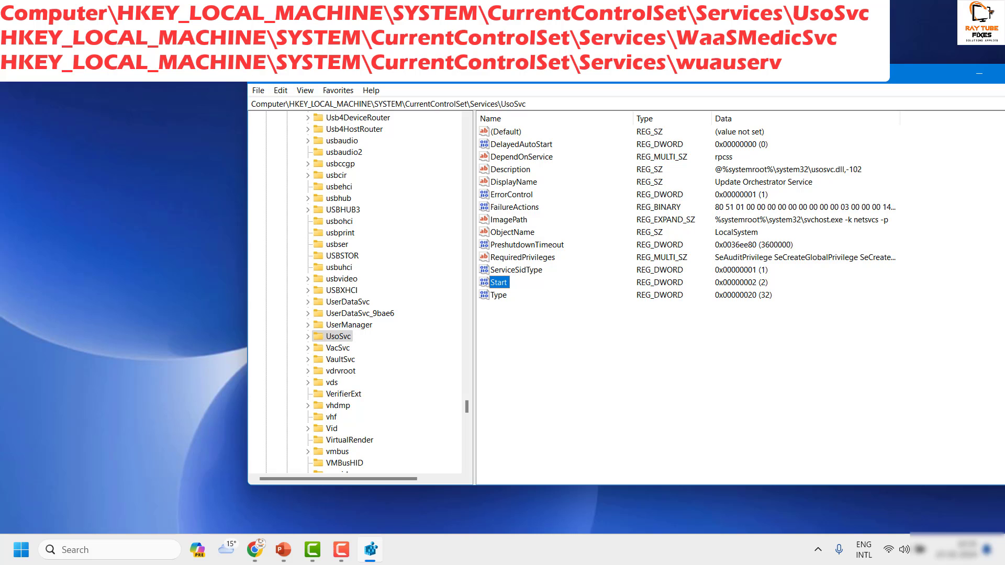
Find the WaaSMedicSvc key among the Services subkeys and set its Start value to 2.
left_click(333, 340)
scroll(347, 401, "down", 5)
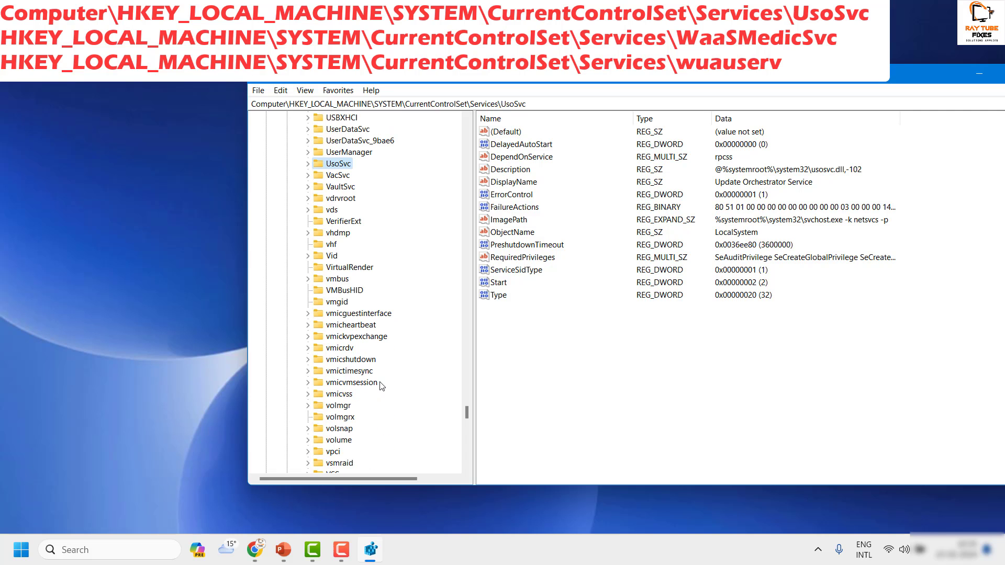
scroll(393, 388, "down", 4)
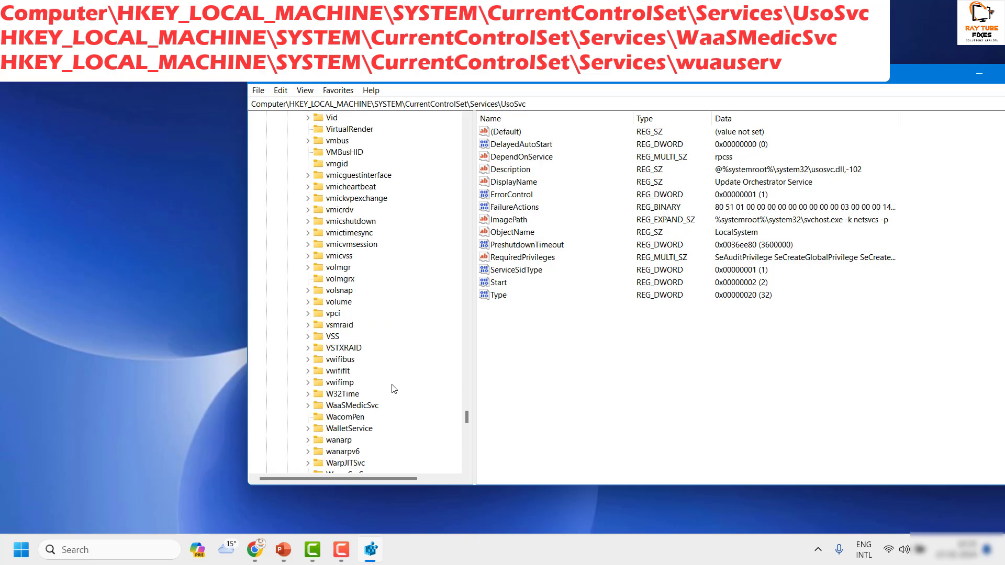
scroll(393, 388, "down", 2)
left_click(349, 340)
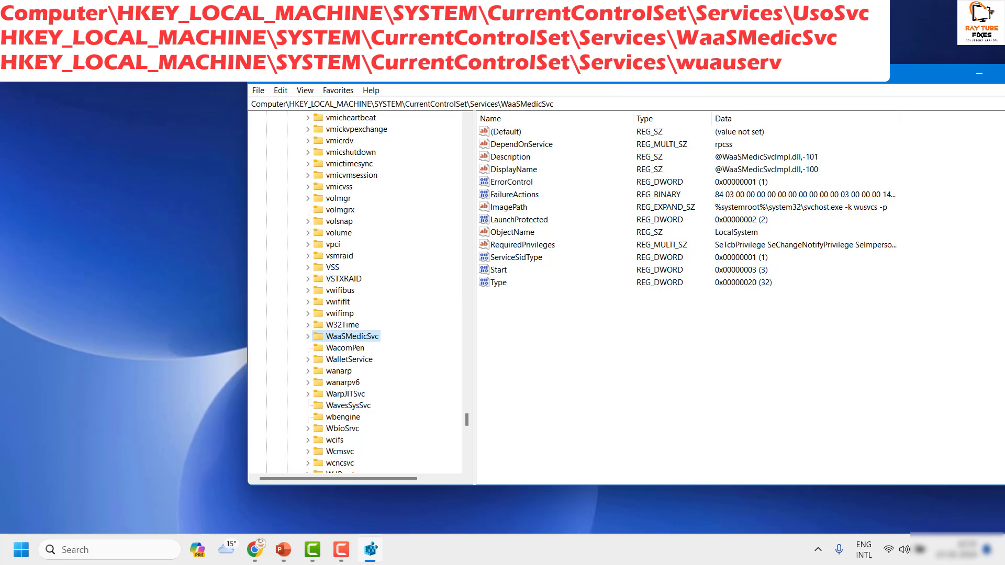
double_click(514, 273)
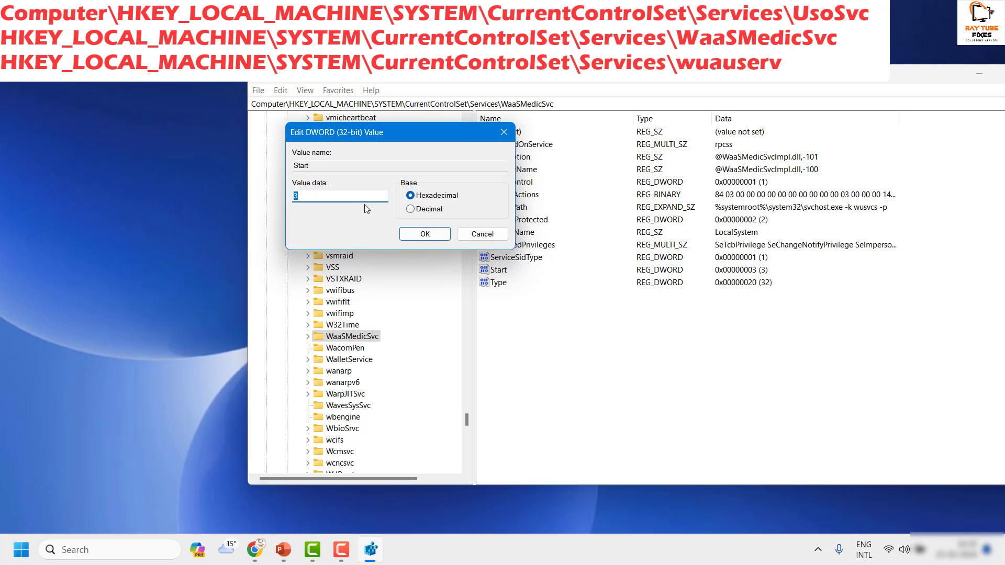
type("2")
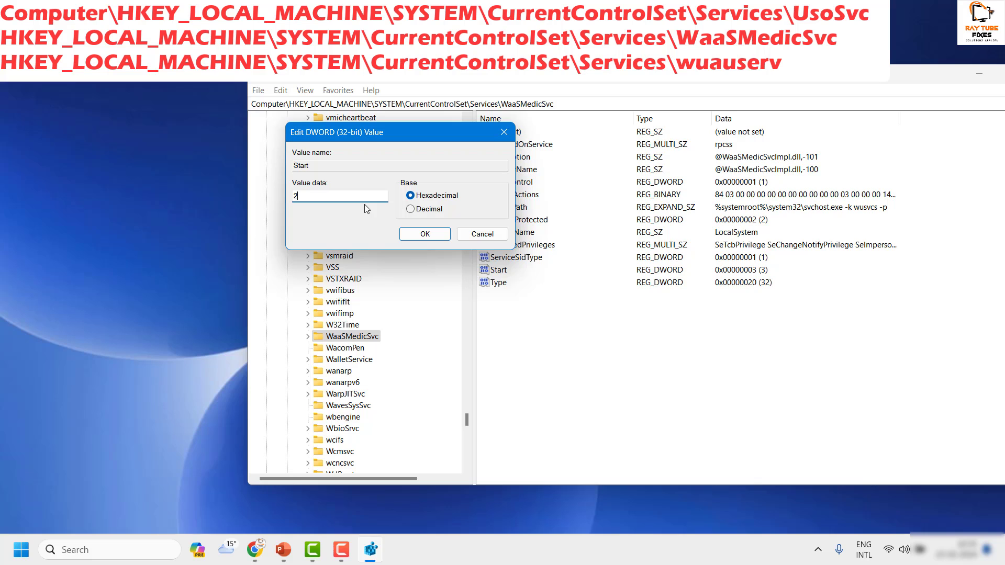
left_click(439, 232)
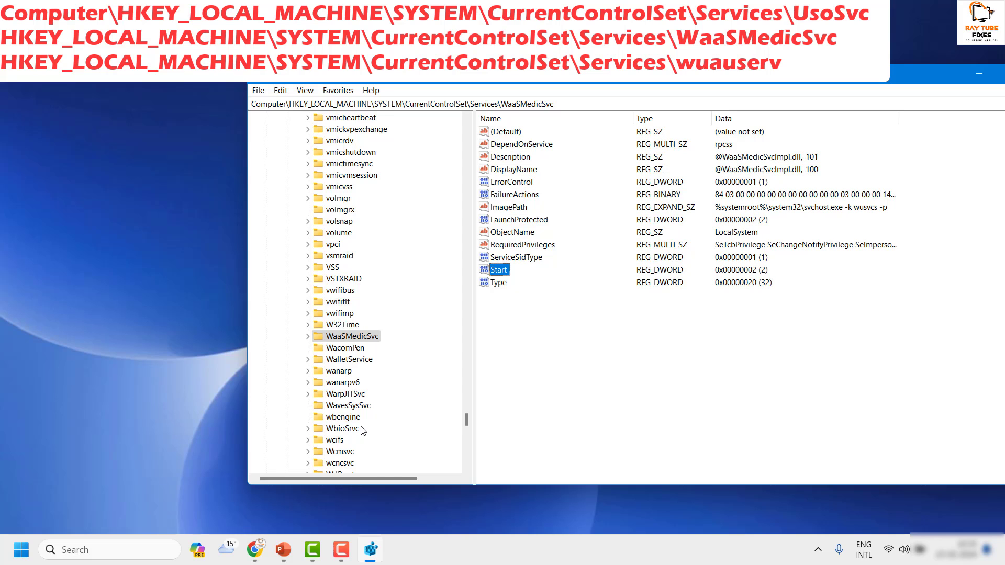
Find the wuauserv key among the Services subkeys and select it to list its values.
scroll(338, 272, "down", 2)
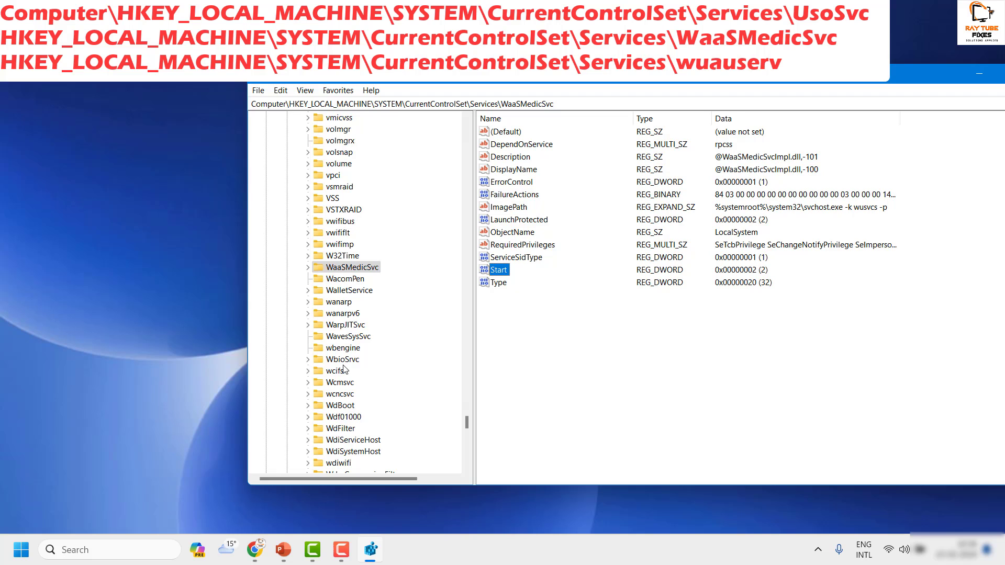
scroll(345, 367, "down", 2)
scroll(346, 419, "down", 5)
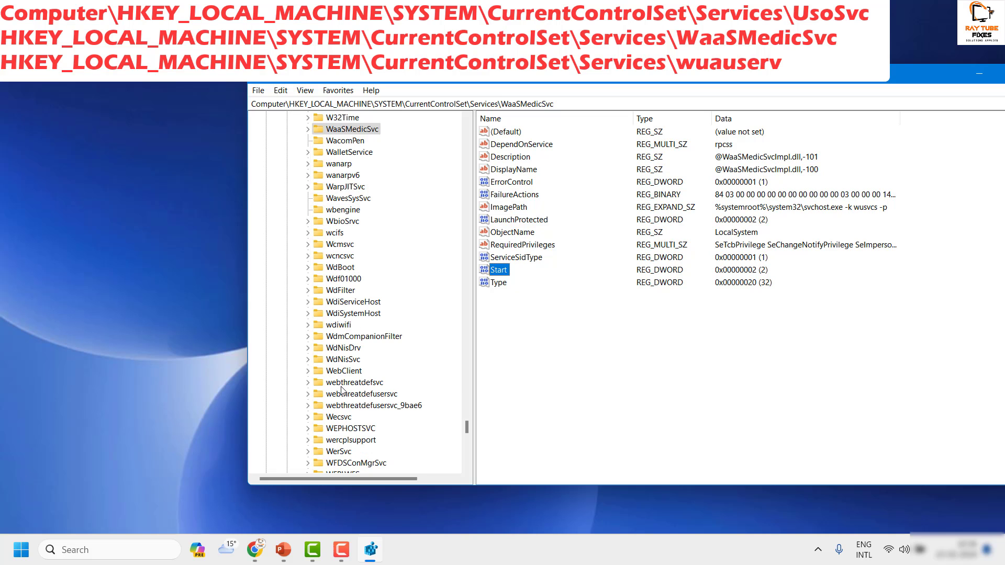
scroll(350, 432, "down", 11)
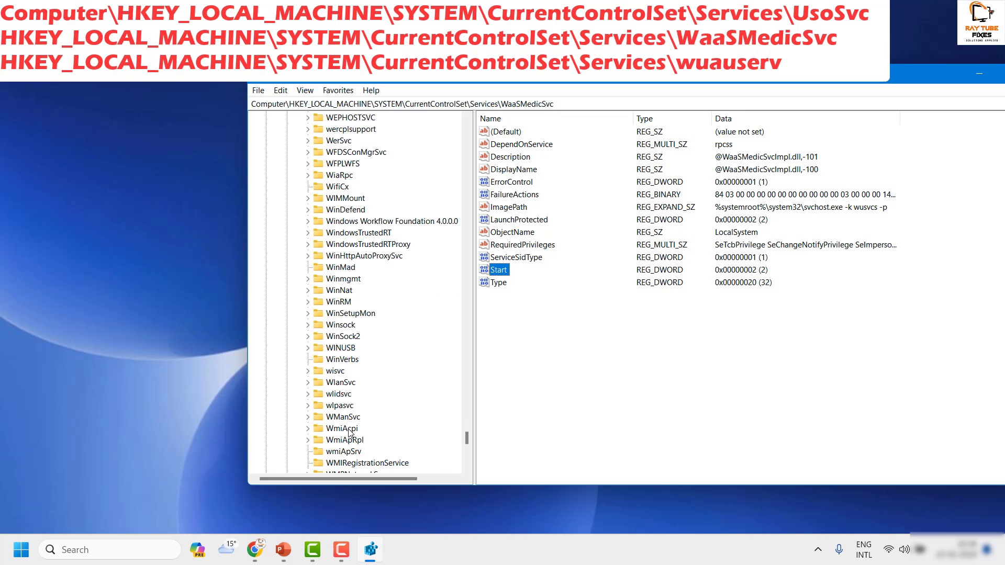
scroll(350, 431, "down", 2)
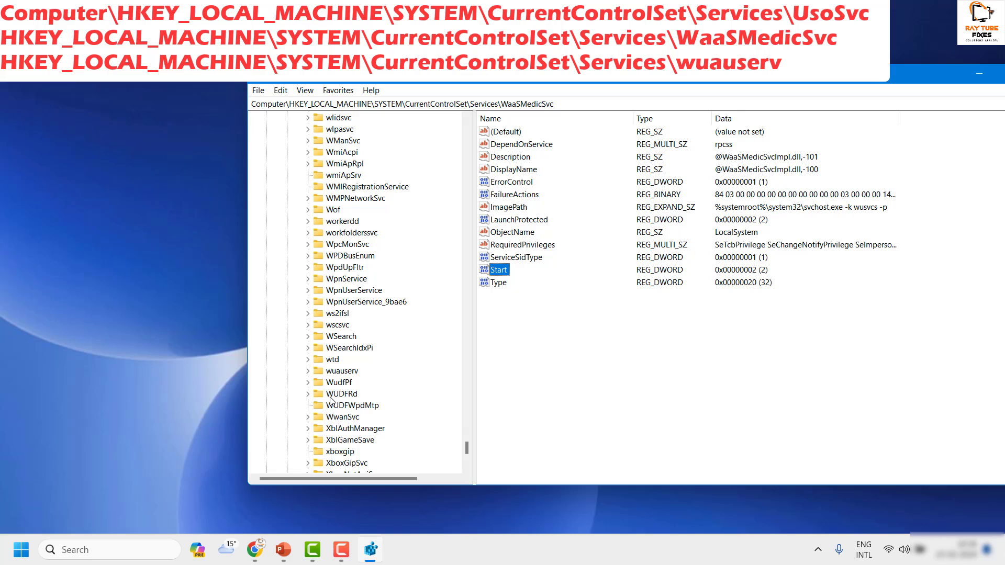
scroll(332, 398, "down", 1)
left_click(338, 337)
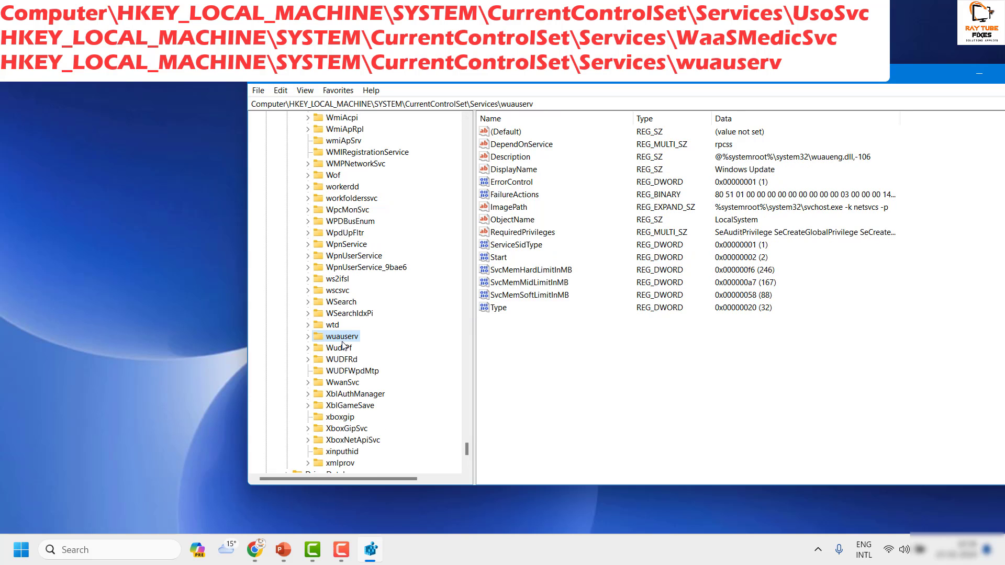
Check that the Start value of wuauserv is 2, accept it and close Registry Editor.
double_click(499, 257)
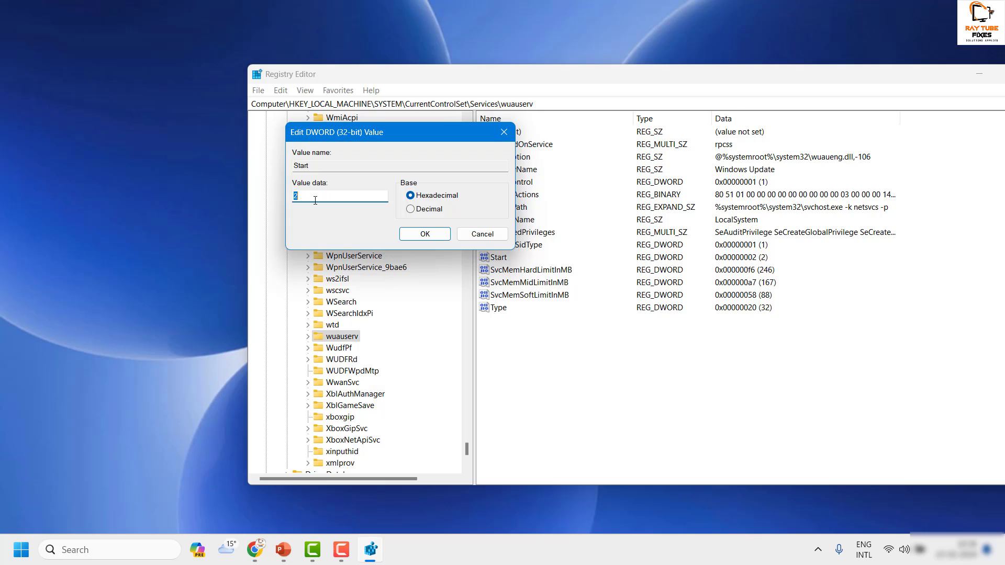
left_click(425, 234)
double_click(499, 258)
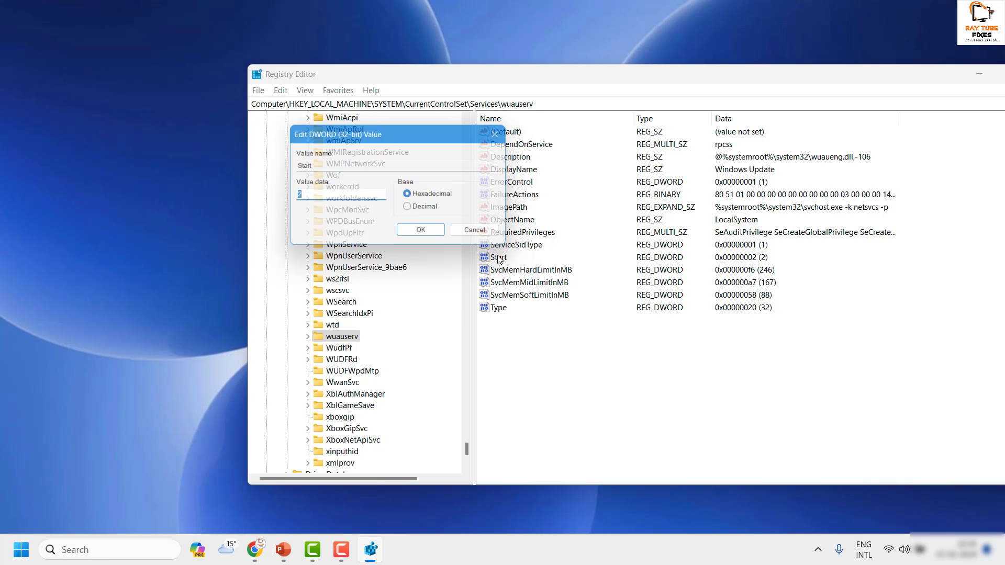
left_click(310, 197)
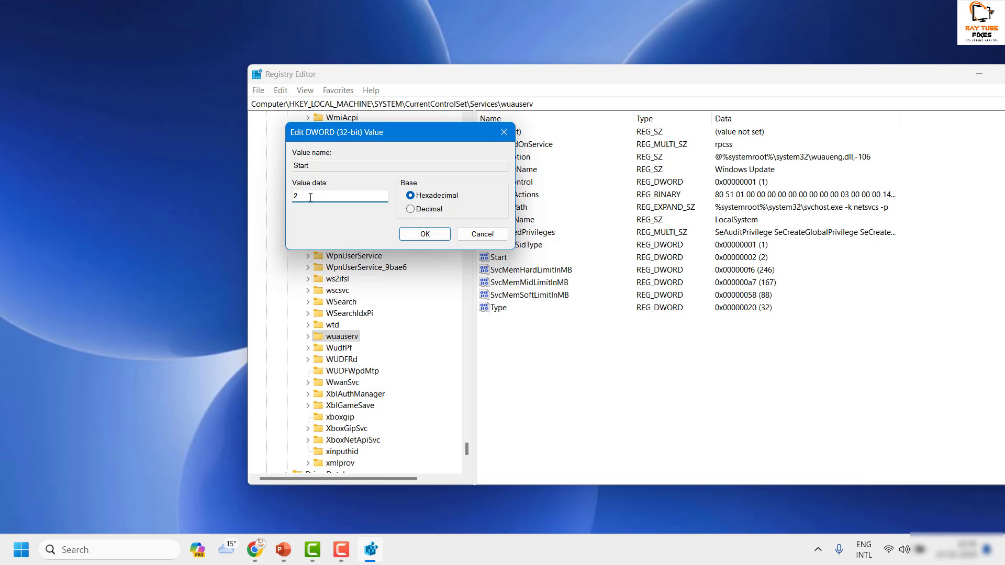
left_click(425, 234)
left_click_drag(908, 79, 872, 78)
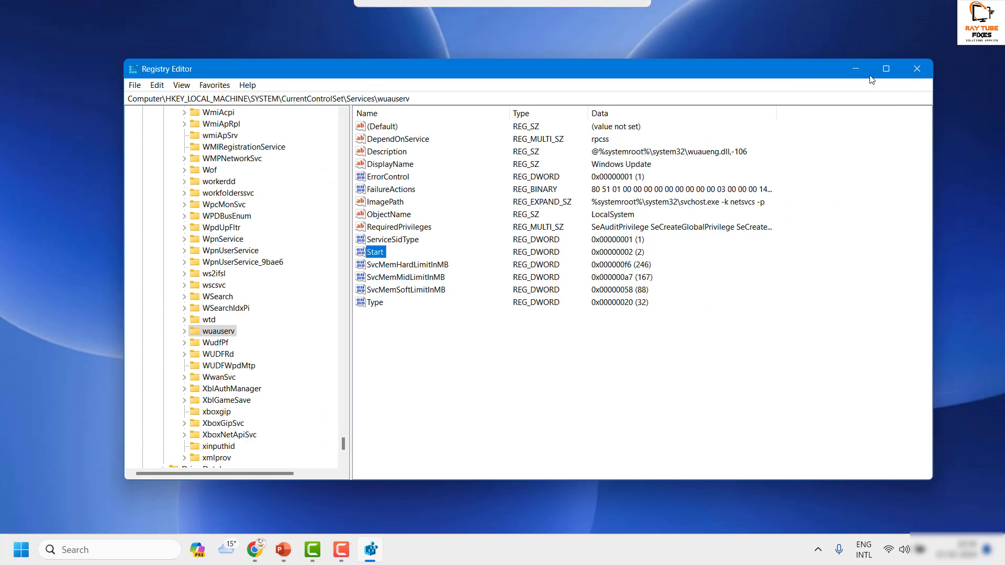
left_click(918, 69)
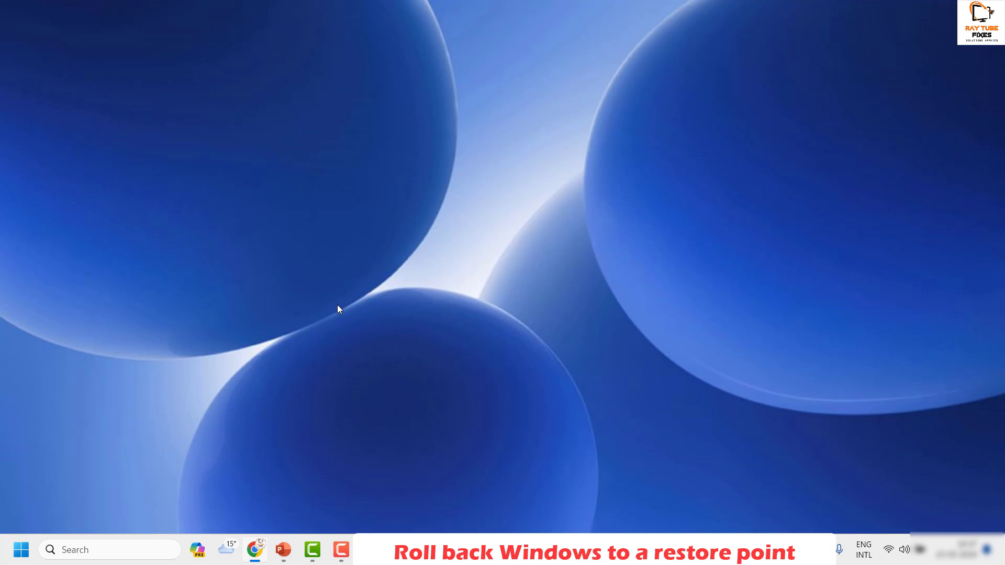
Search Windows for "restore", open Create a restore point and start System Restore from the System Protection settings.
left_click(103, 550)
type("restore")
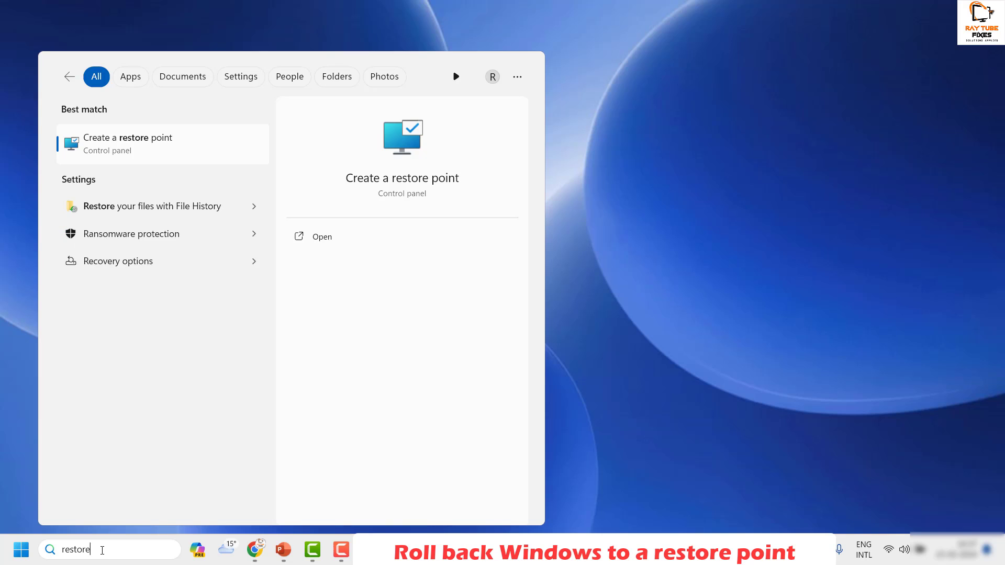
left_click(136, 148)
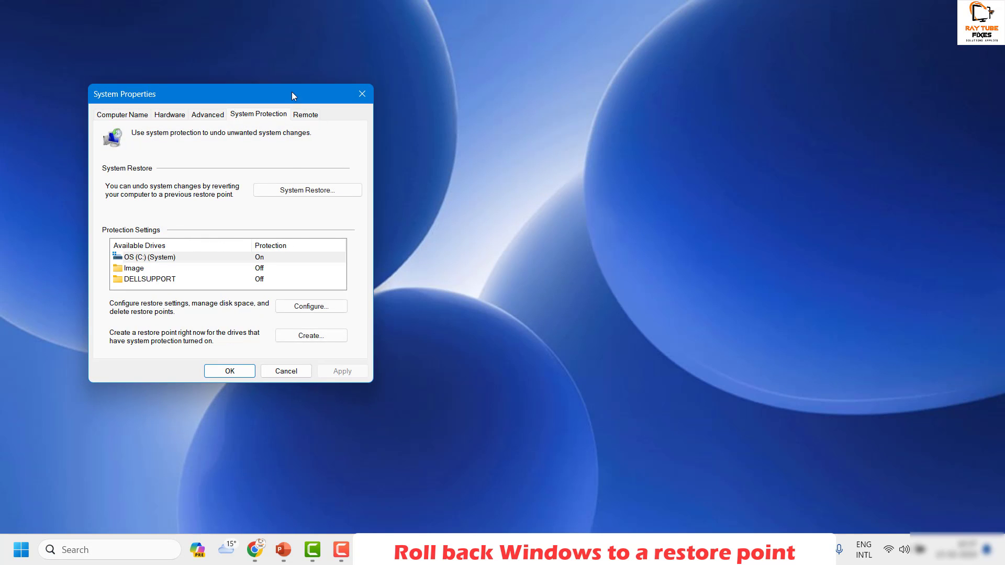
left_click_drag(291, 92, 585, 105)
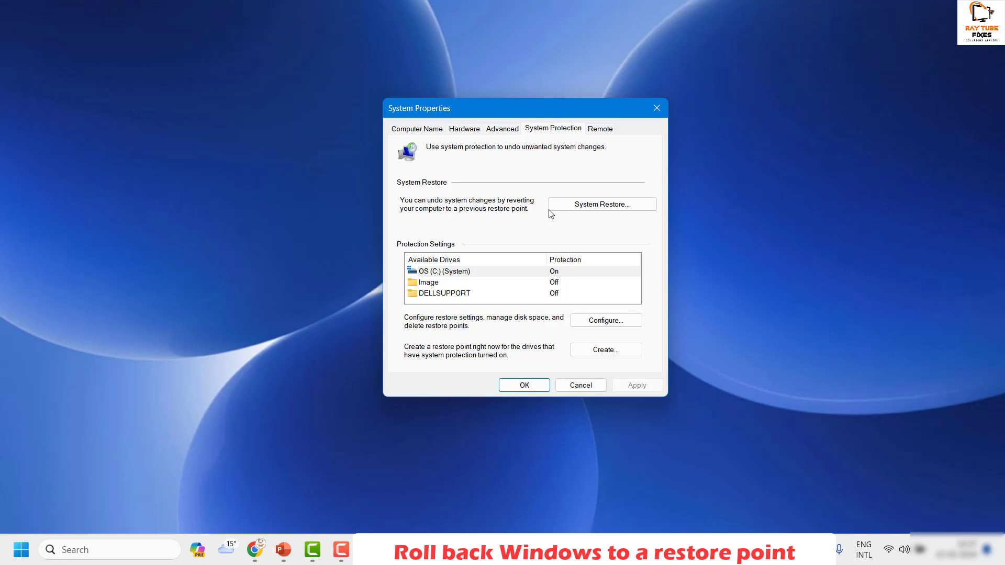
left_click(623, 207)
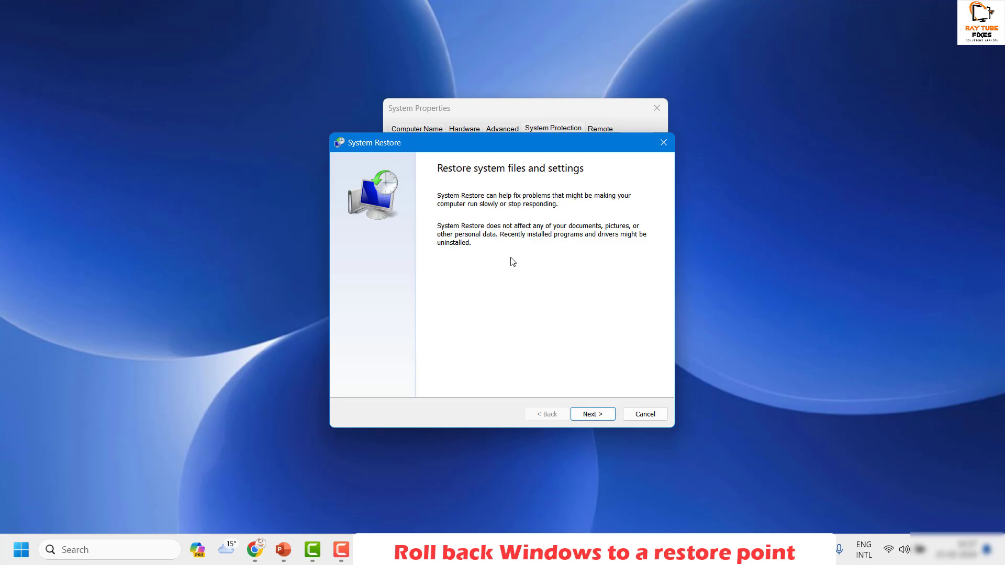
left_click(603, 419)
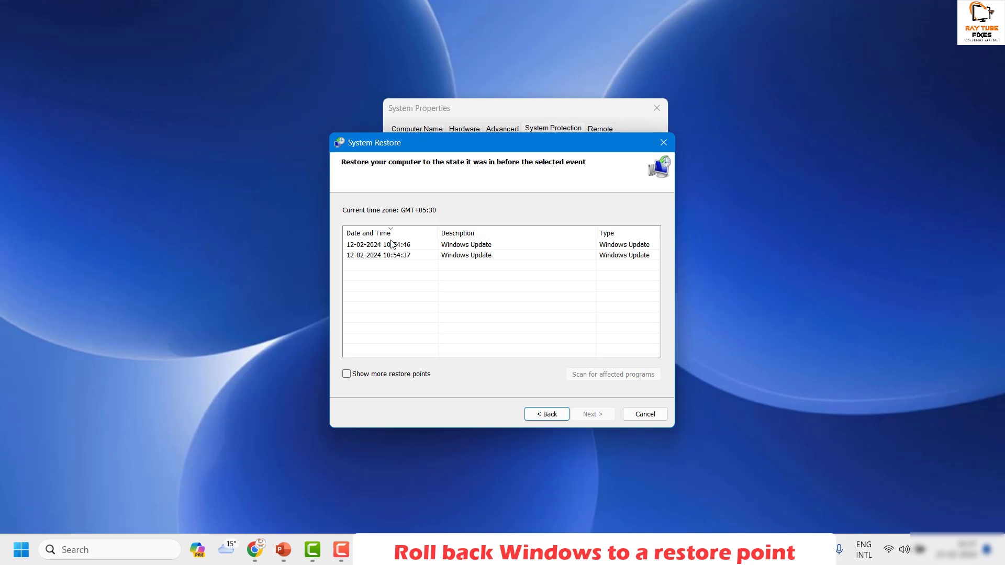
left_click(347, 374)
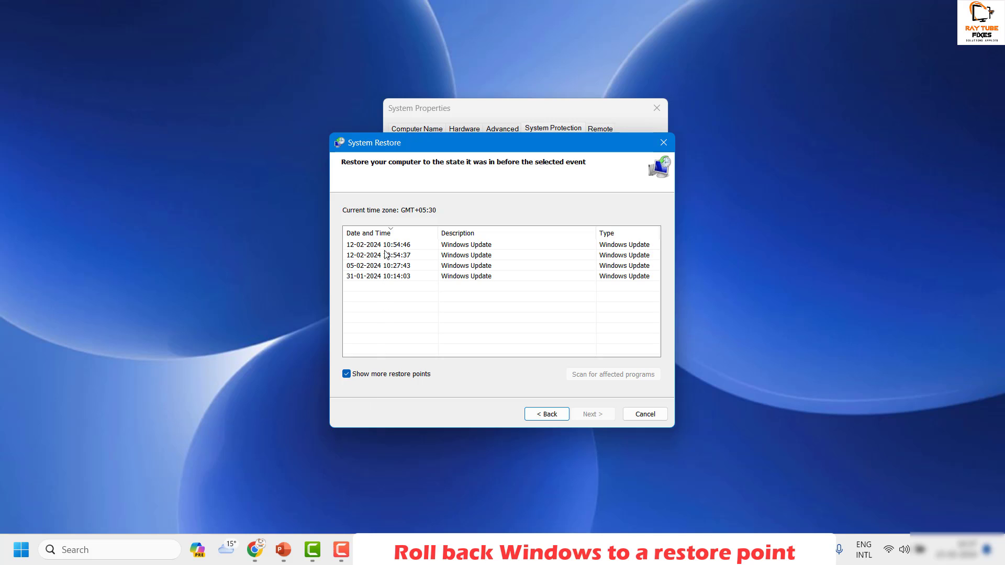
left_click(388, 279)
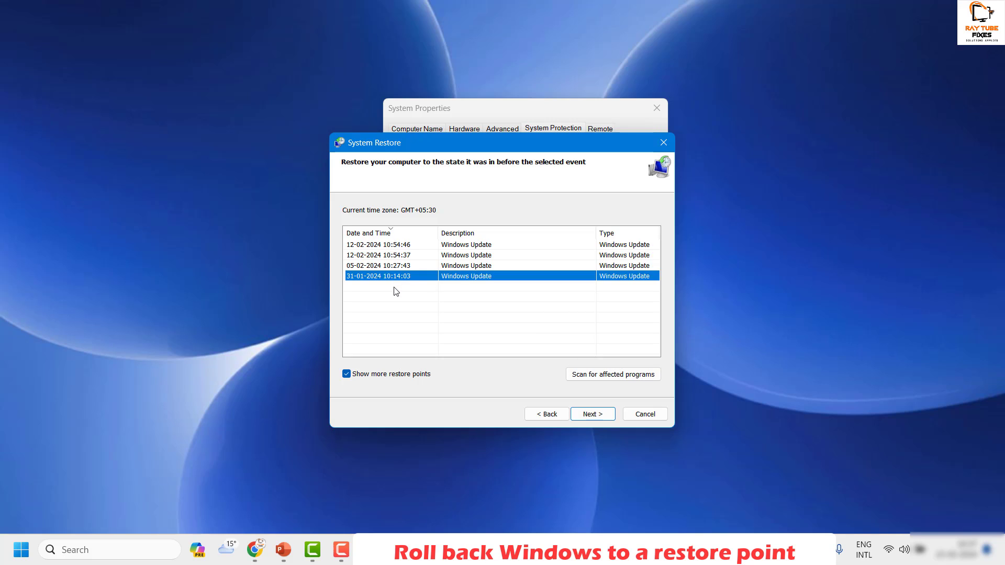
left_click(381, 249)
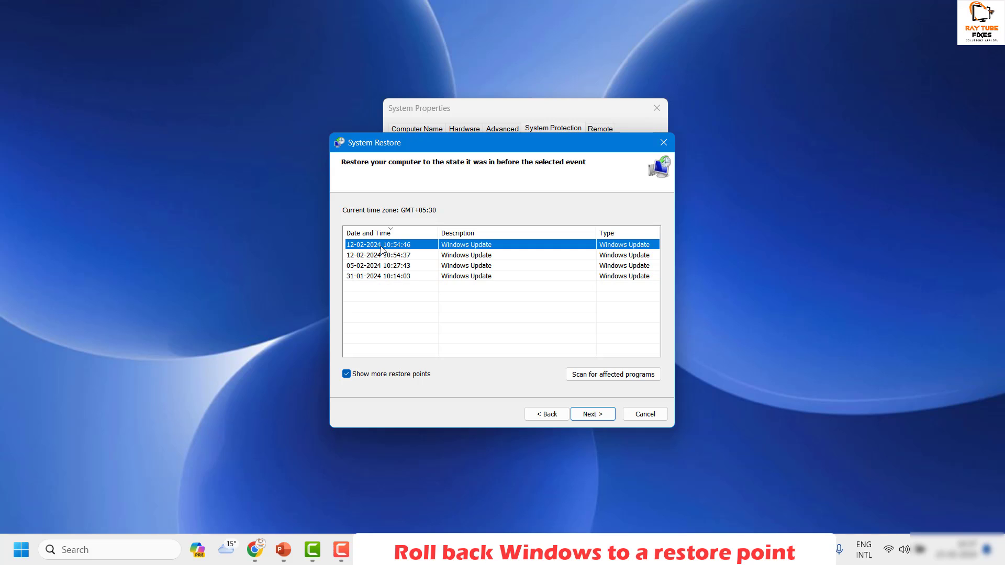
left_click(376, 278)
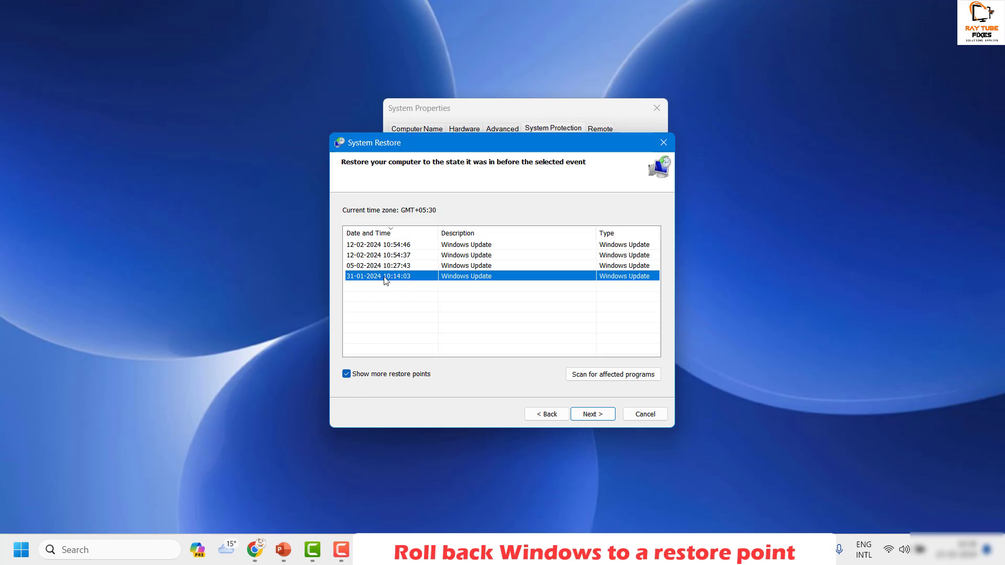
left_click(348, 375)
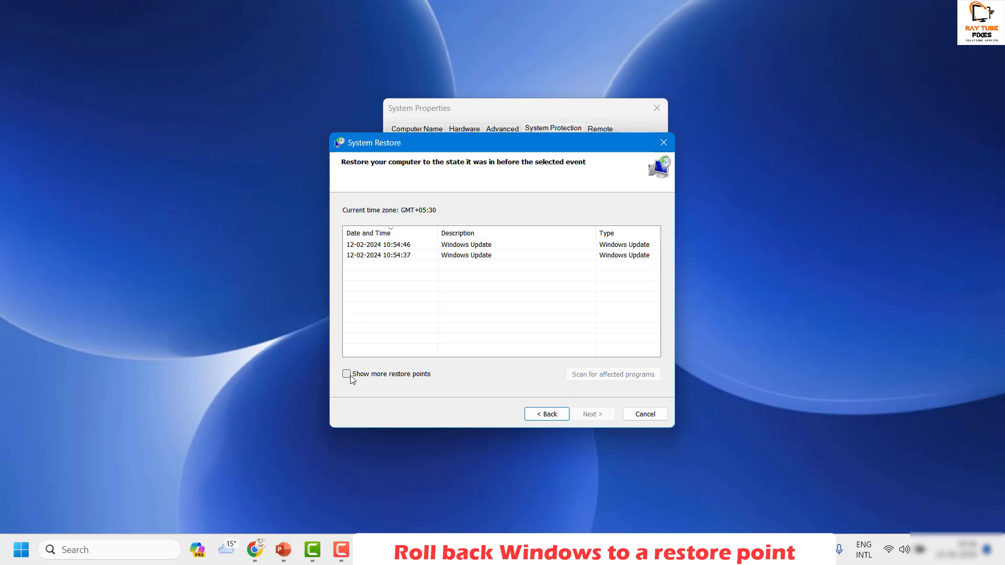
left_click(348, 375)
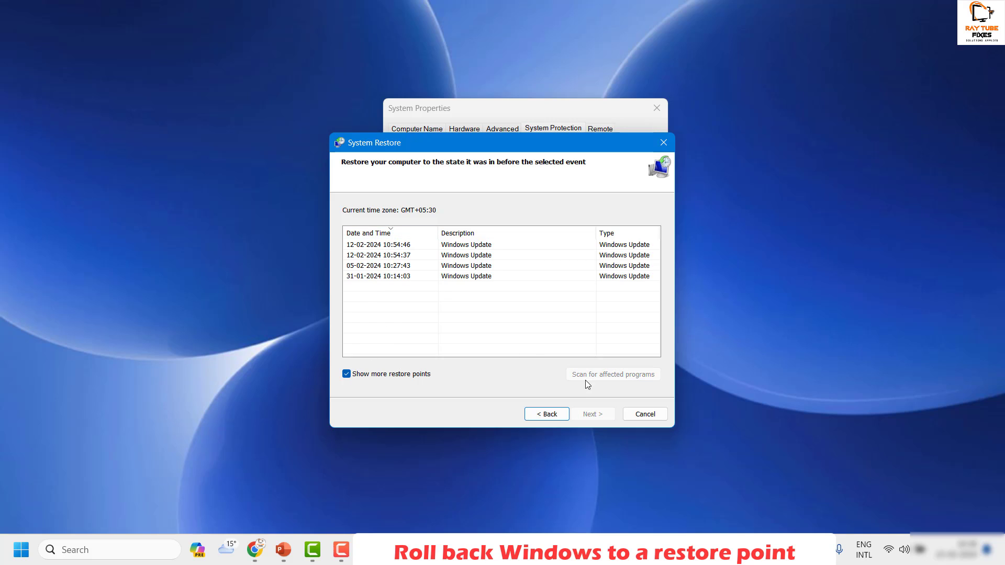
left_click(384, 267)
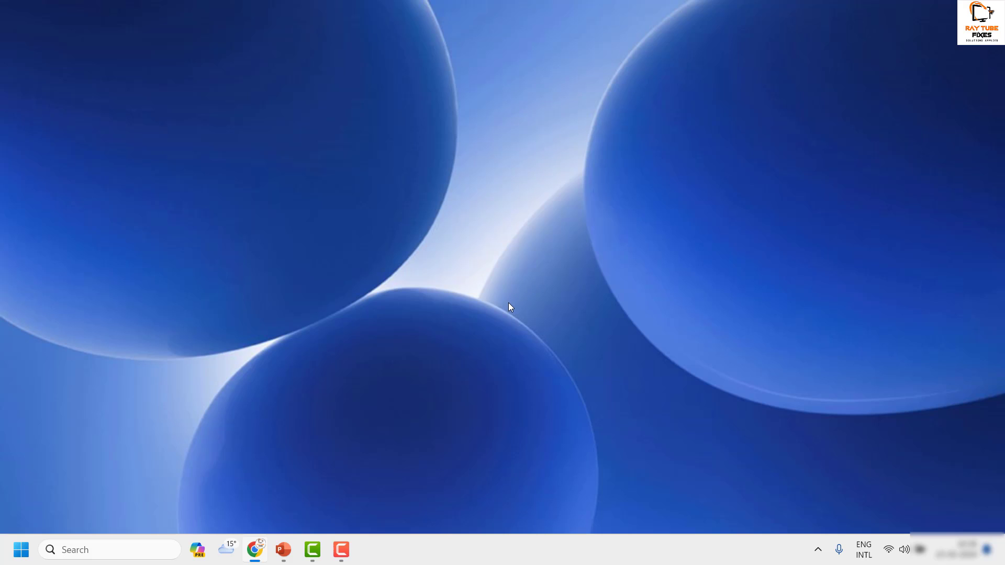
View the Reset this PC option on the Recovery page under Windows Update's advanced options in Settings, and close Settings.
right_click(21, 554)
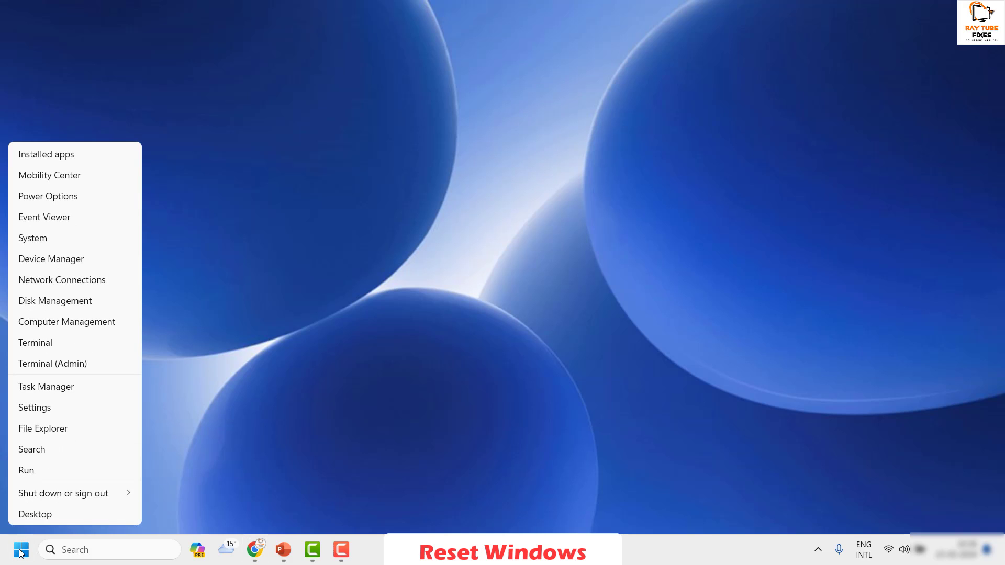
left_click(54, 408)
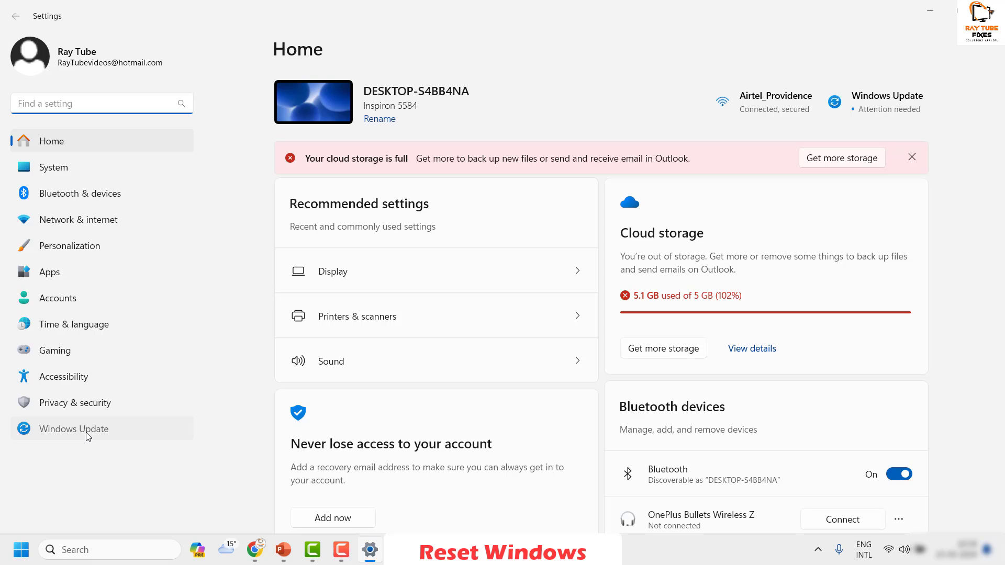
left_click(87, 434)
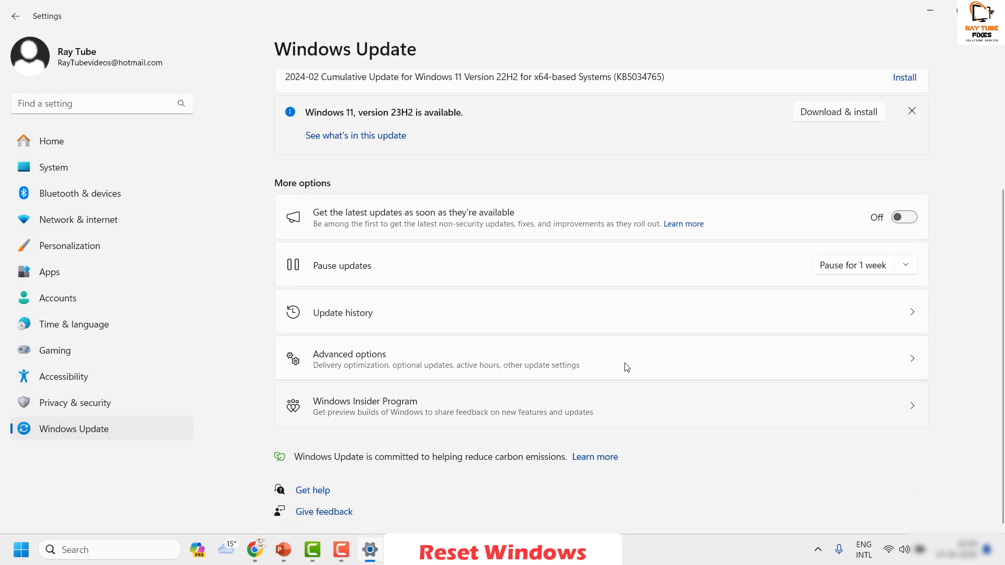
left_click(429, 365)
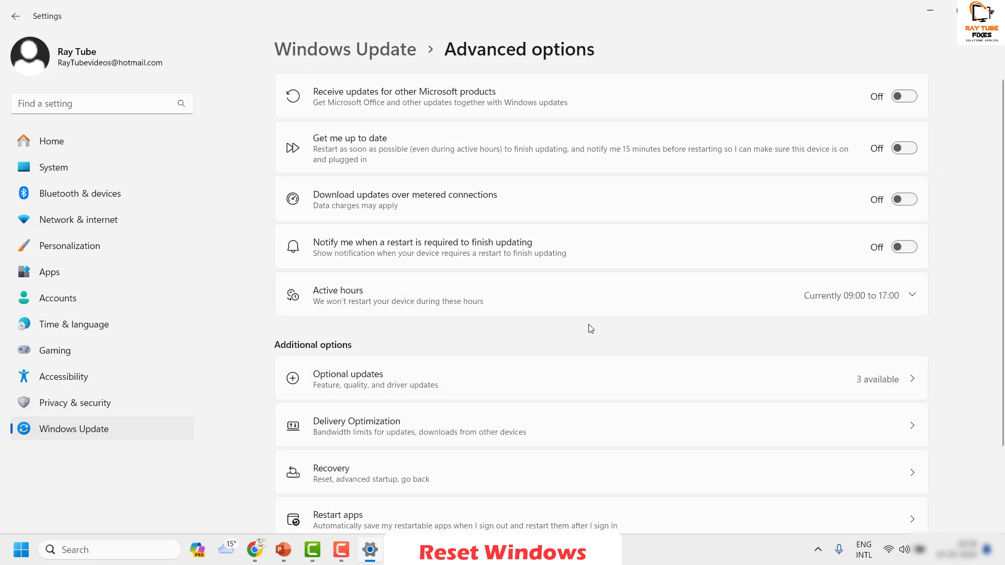
scroll(590, 329, "down", 2)
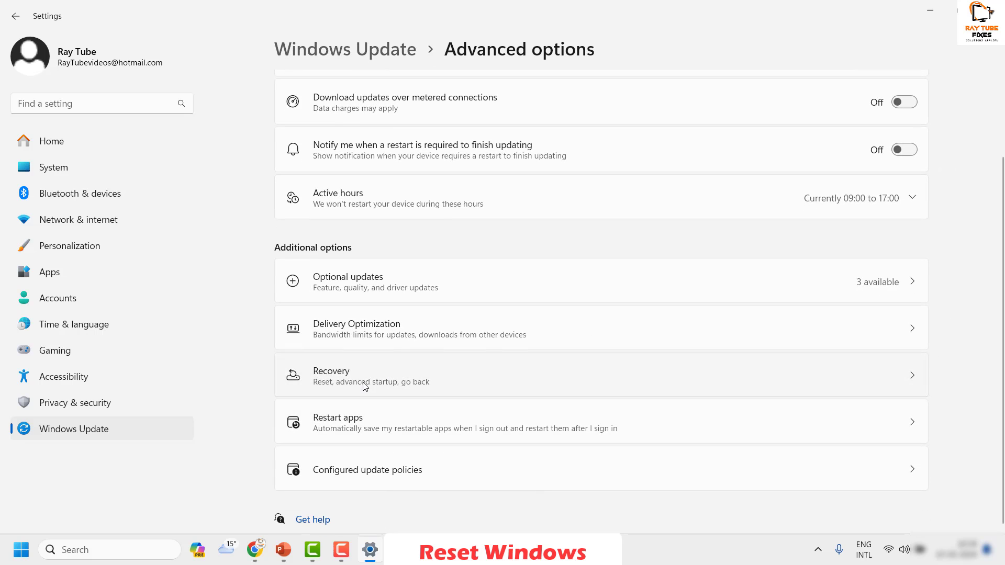
left_click(439, 379)
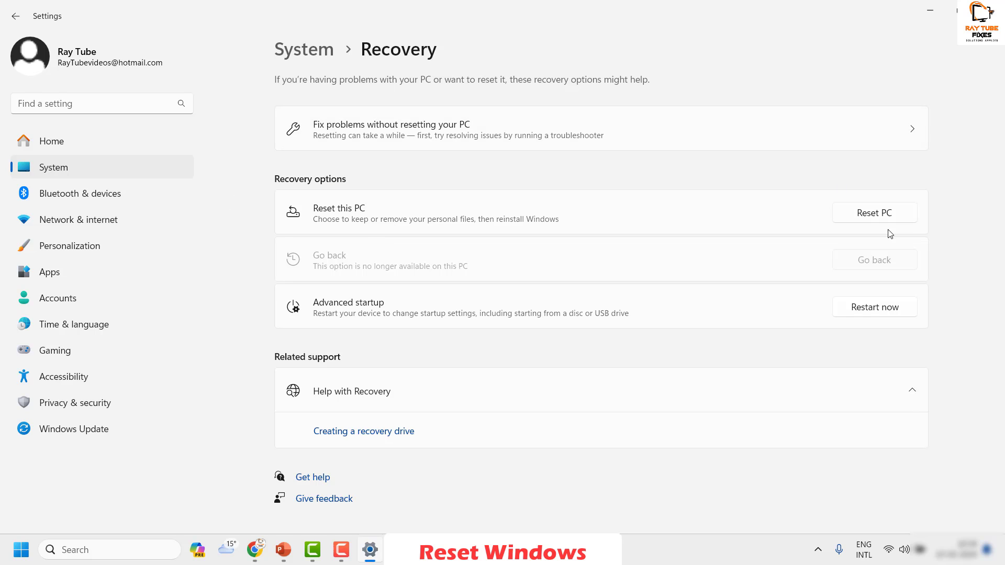
left_click(993, 8)
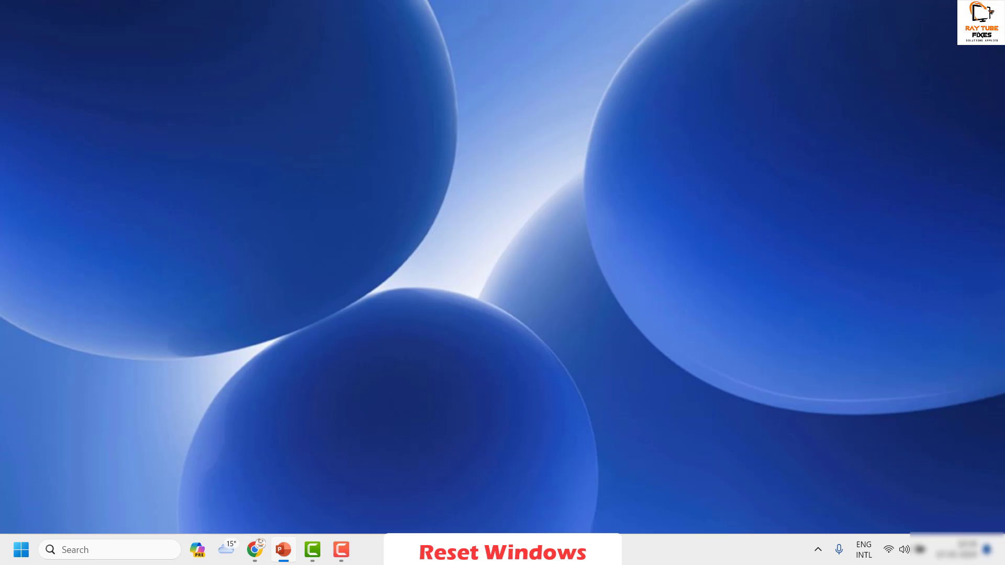
key("F5")
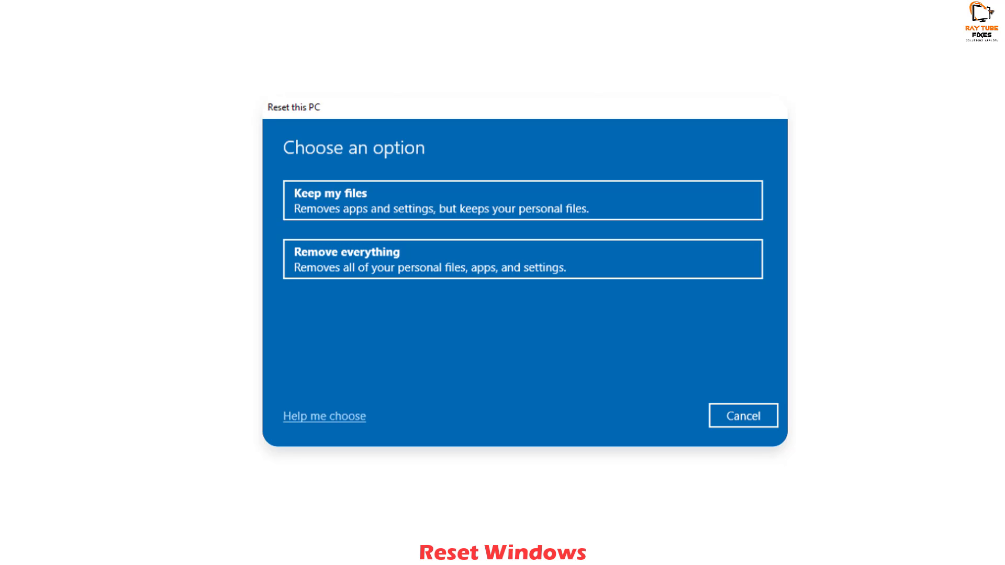
left_click(663, 317)
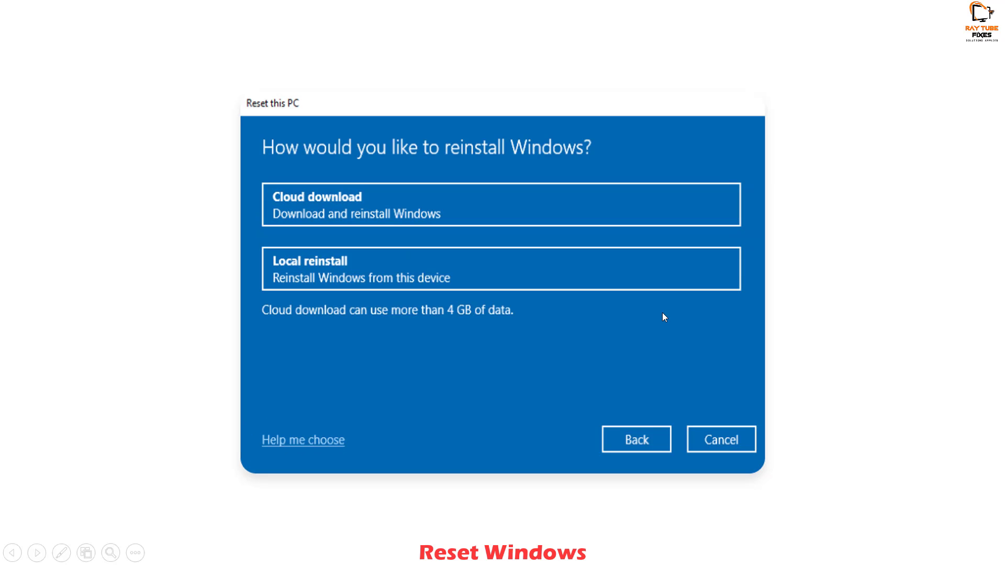